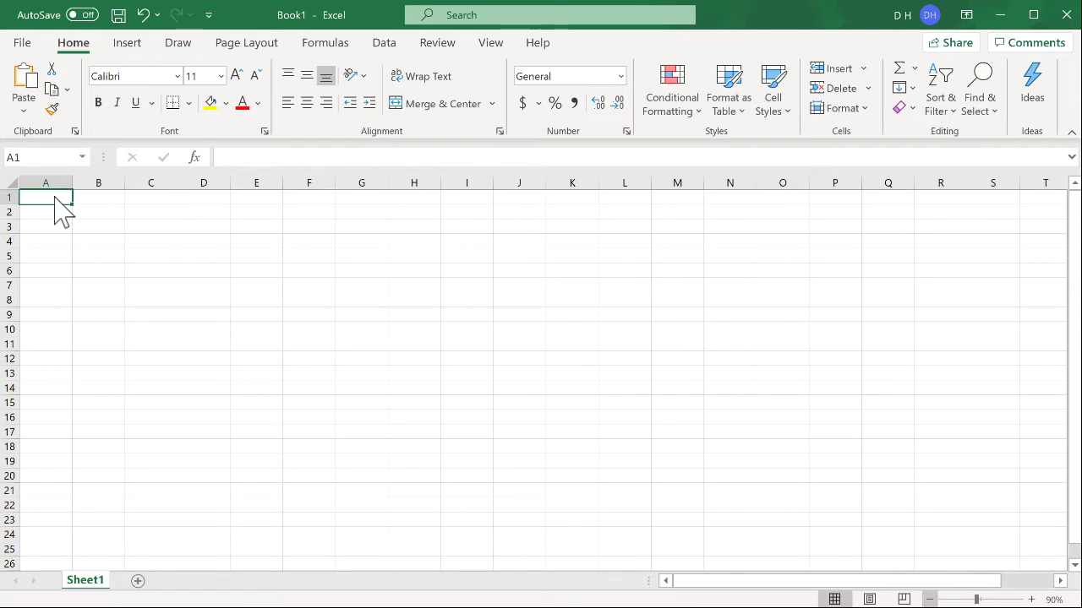
# Enter =SEQUENCE(10,10,1,1) in A1 to spill 1 to 100 across A1:J10, ten per row
pyautogui.write('=')
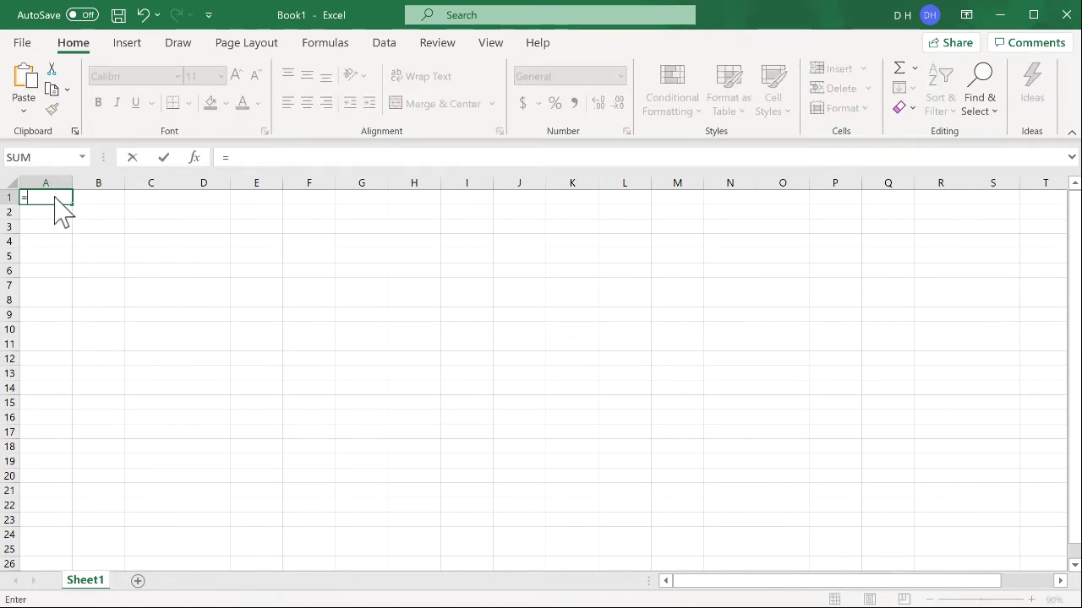
pyautogui.write('se')
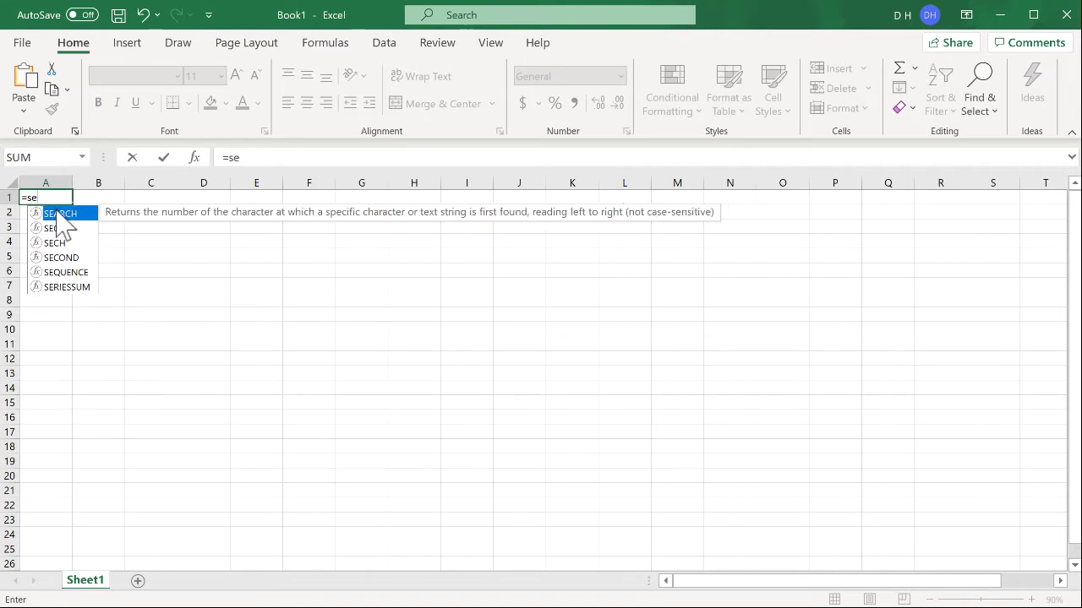
pyautogui.click(68, 273)
pyautogui.doubleClick(66, 273)
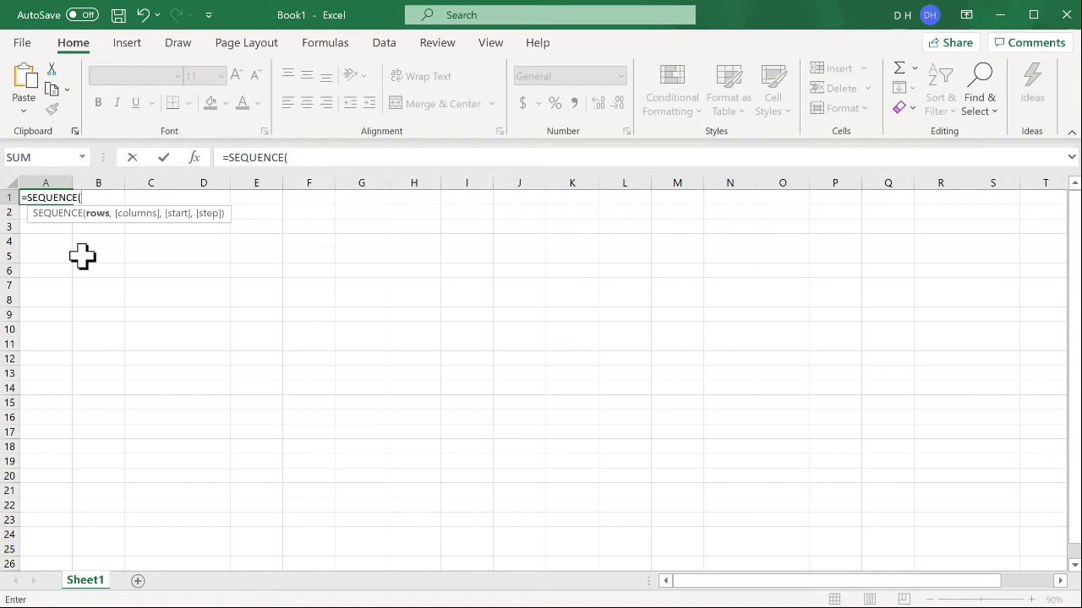
pyautogui.write('10,')
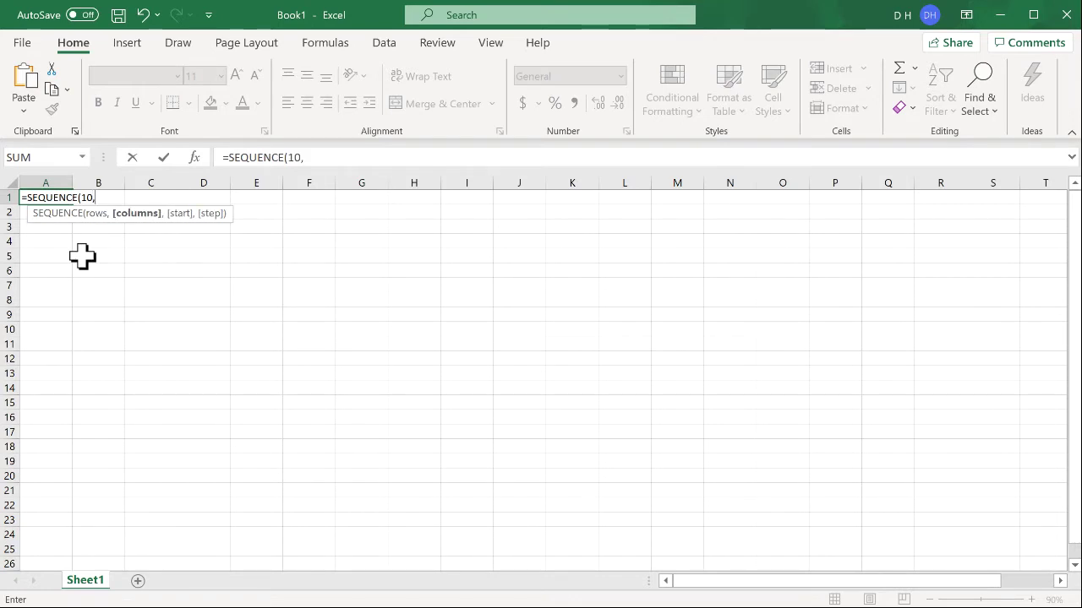
pyautogui.write('10,')
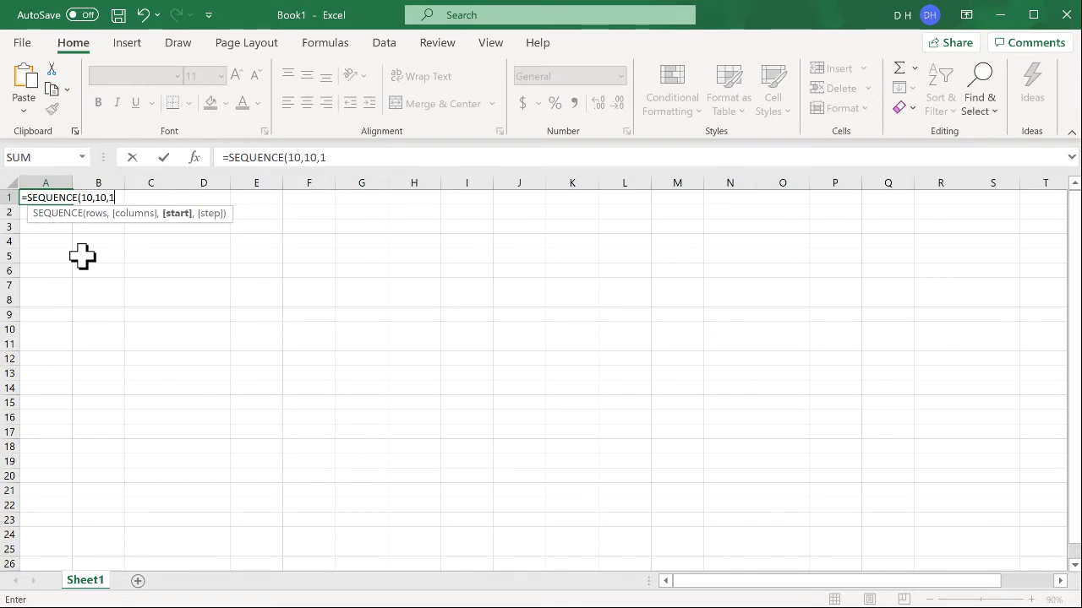
pyautogui.write('1,')
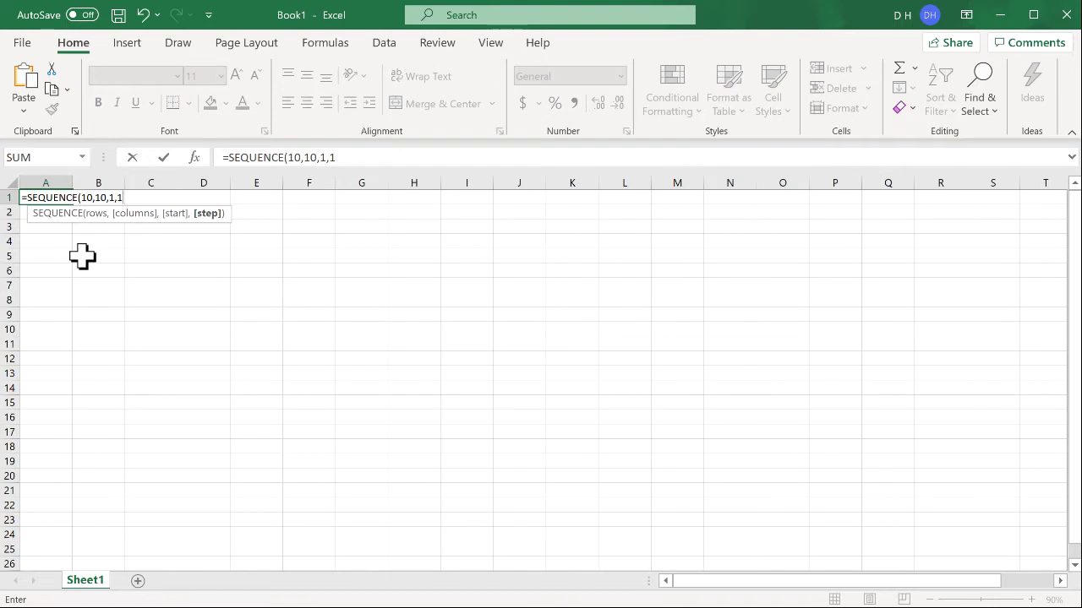
pyautogui.write('1)')
pyautogui.press('Return')
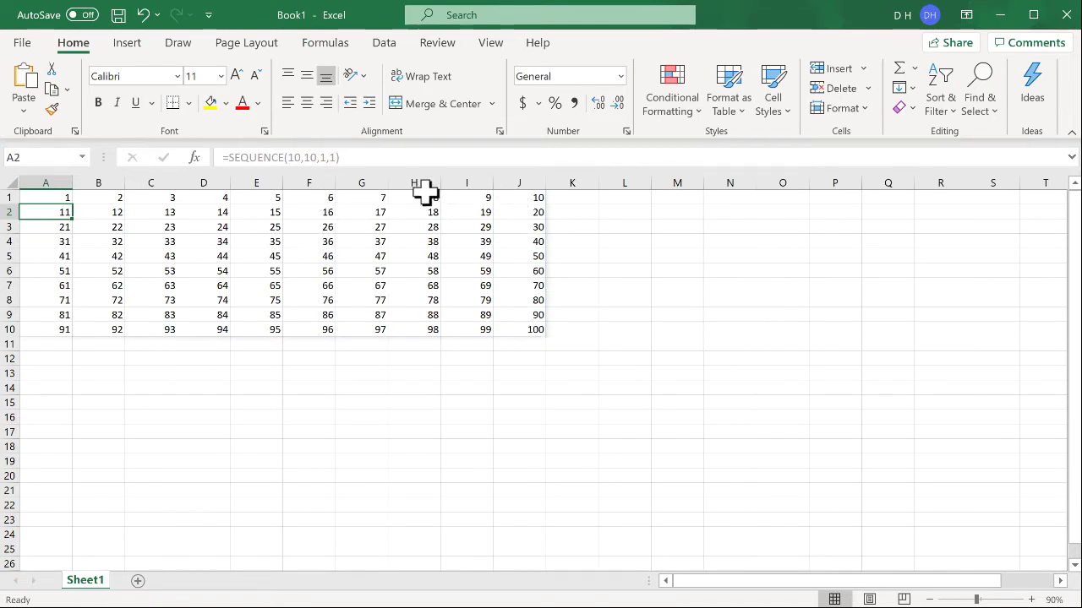
# Discard the half-typed =rom entry in A13 and select the empty block A13:J22
pyautogui.click(39, 375)
pyautogui.write('=')
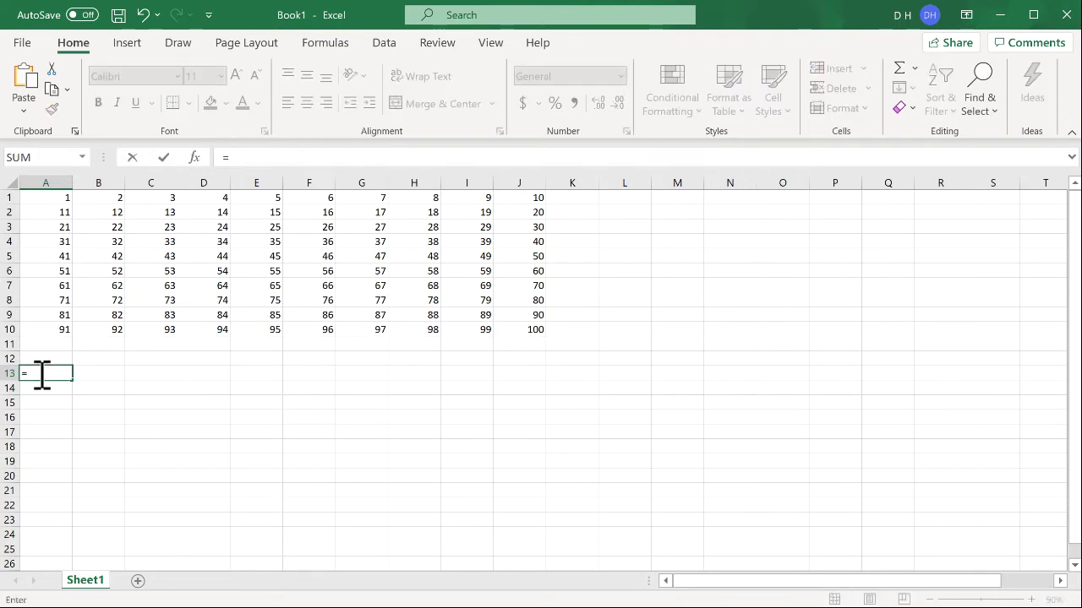
pyautogui.write('rom')
pyautogui.press('BackSpace')
pyautogui.press('BackSpace')
pyautogui.press('BackSpace')
pyautogui.press('BackSpace')
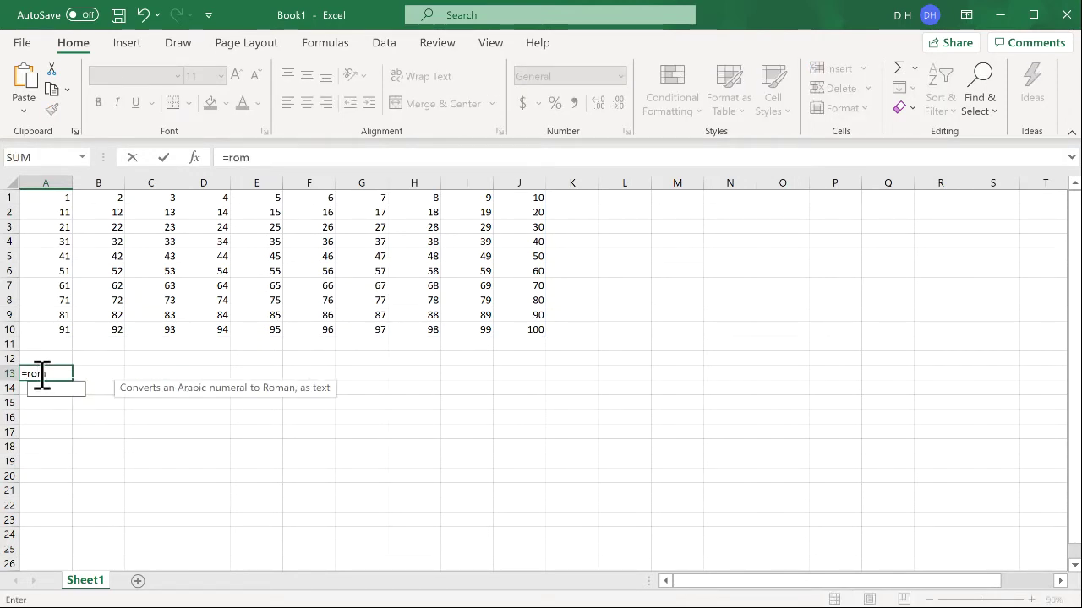
pyautogui.click(75, 415)
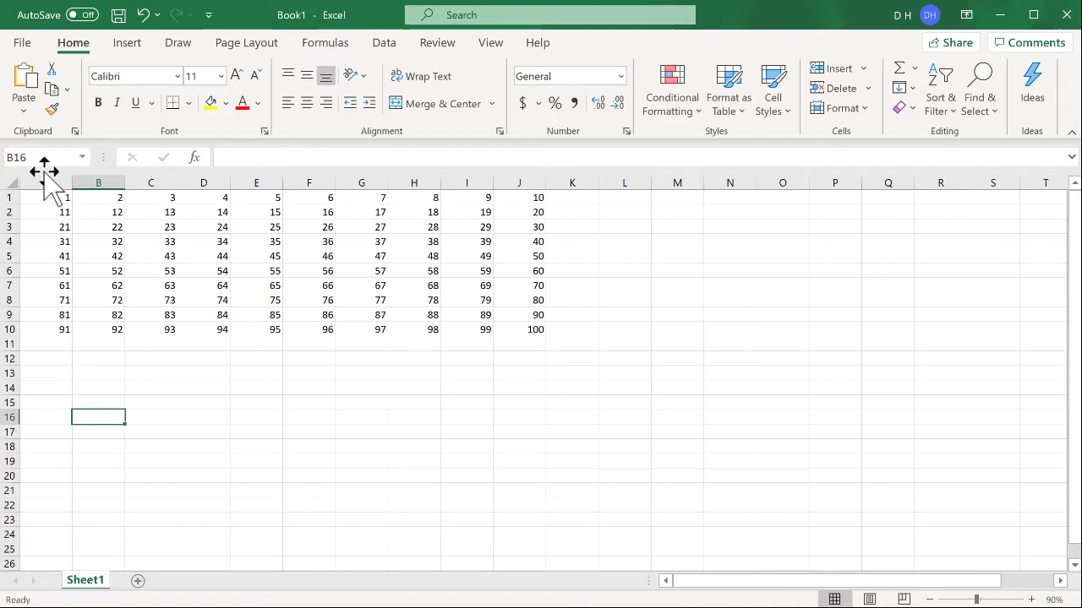
pyautogui.click(42, 376)
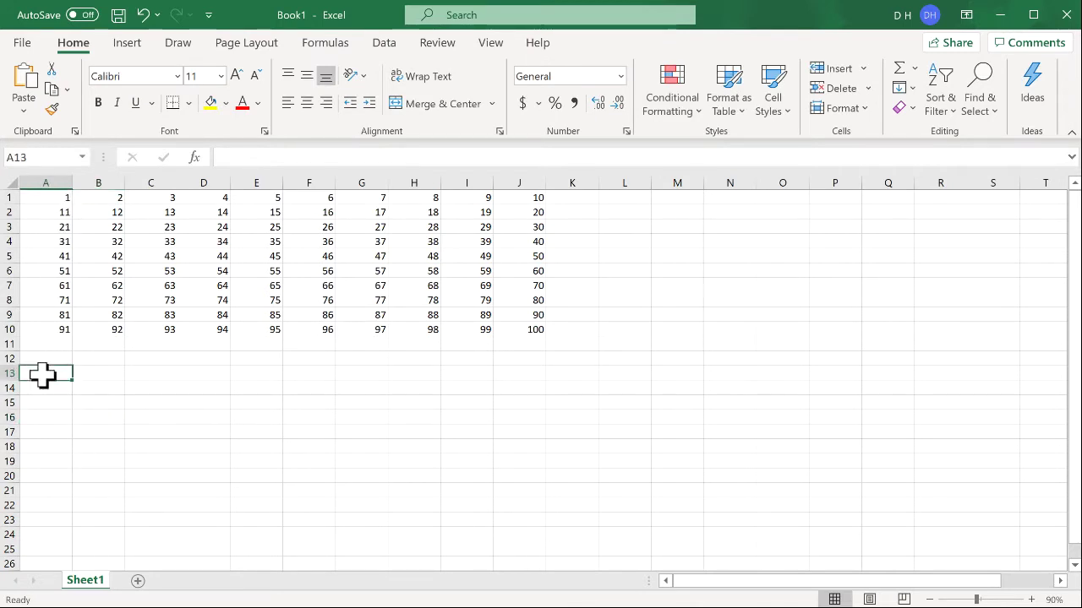
pyautogui.moveTo(42, 376); pyautogui.dragTo(508, 502)
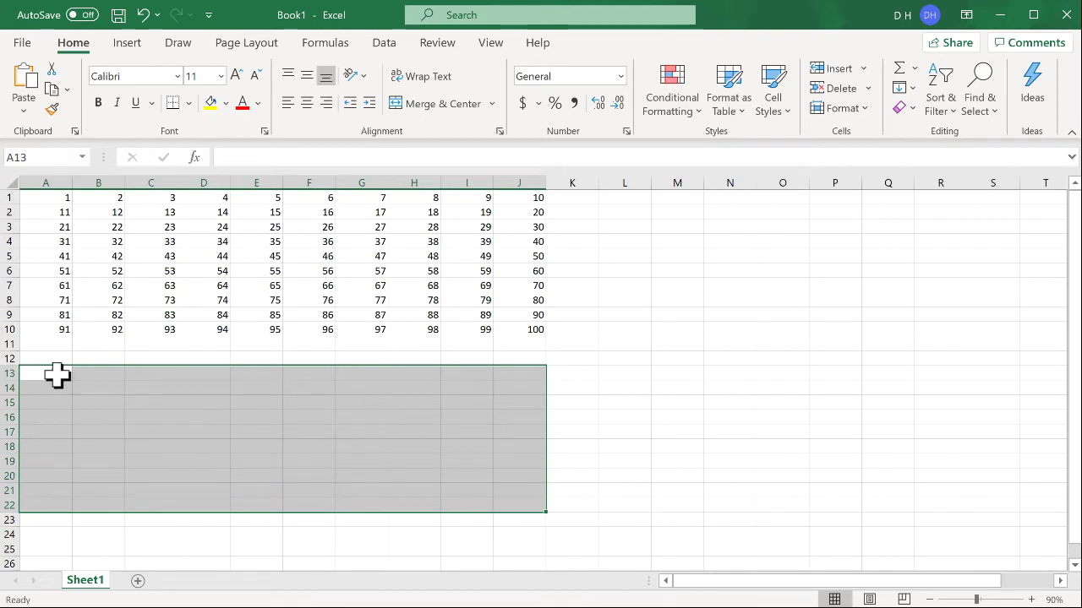
# Enter =ROMAN(A1) into all of A13:J22 at once, showing Roman numerals I to C
pyautogui.write('=rom')
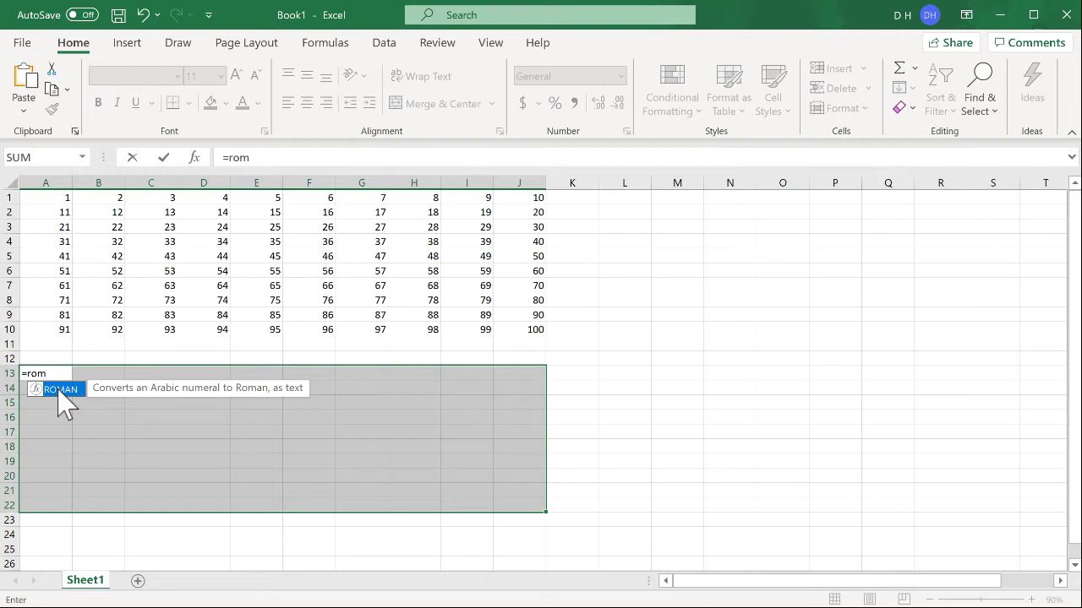
pyautogui.doubleClick(61, 390)
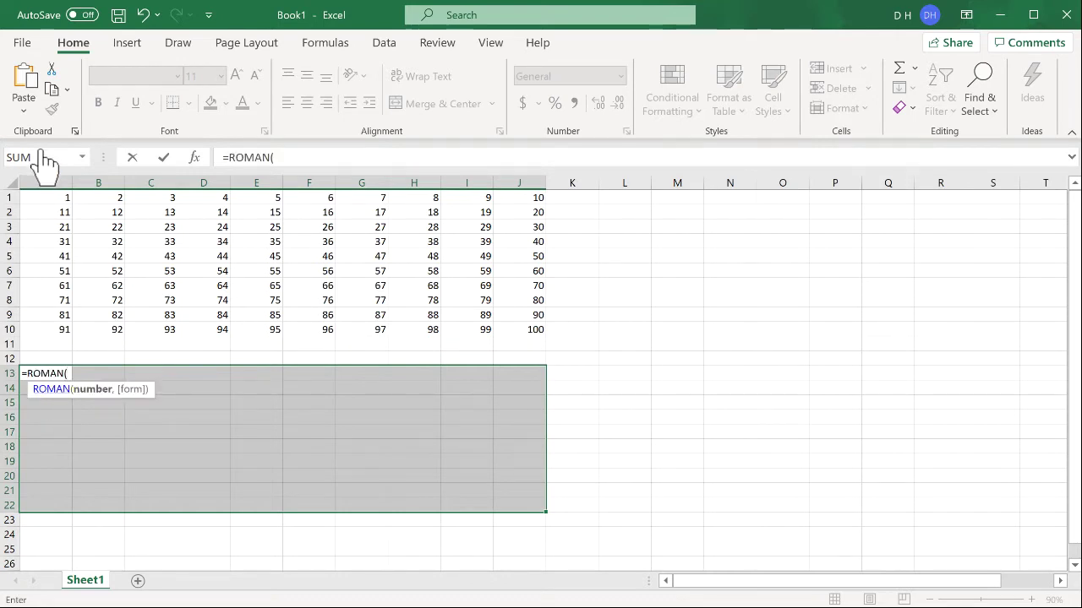
pyautogui.click(49, 195)
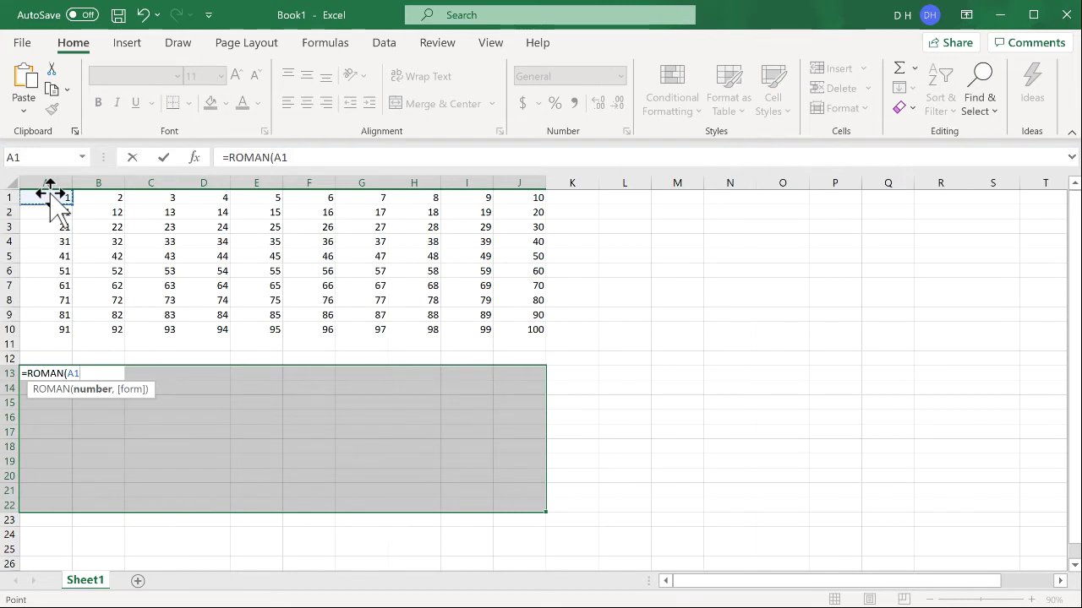
pyautogui.hotkey('ctrl', 'Return')
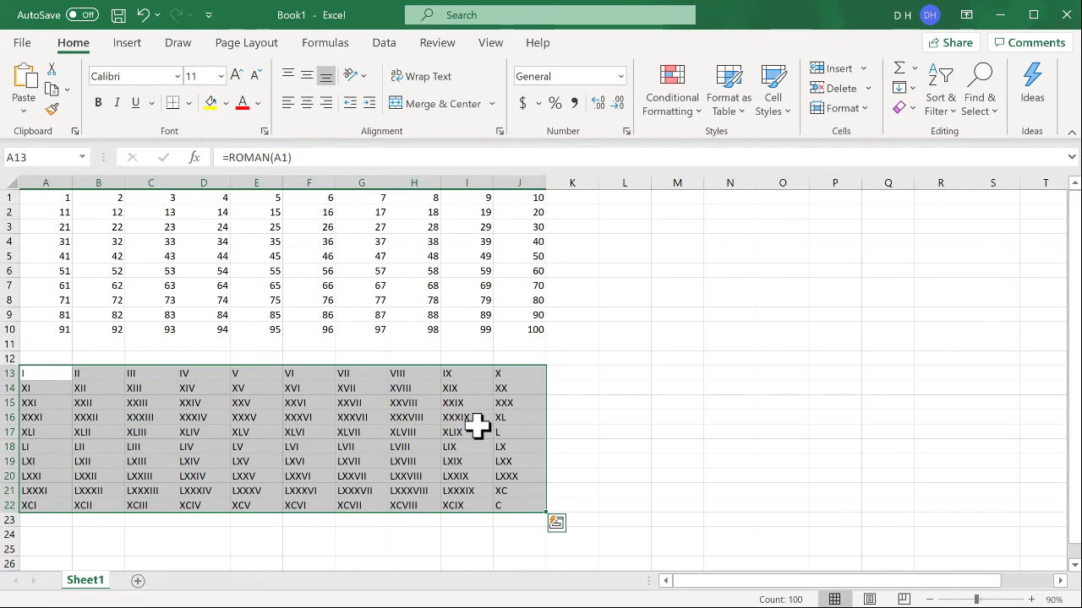
pyautogui.click(626, 196)
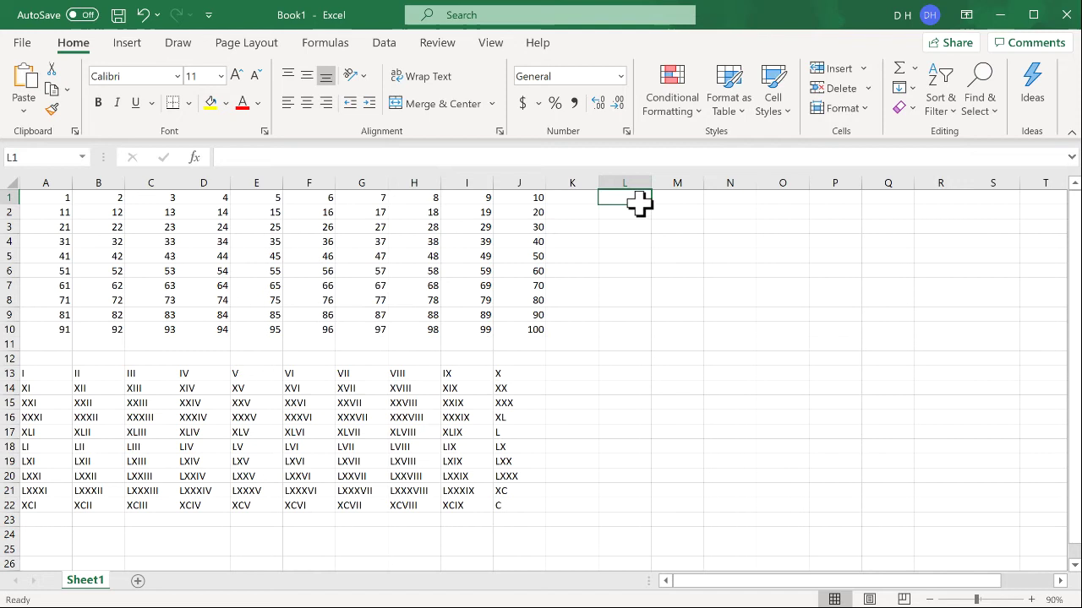
# Fill column L1:L10 with the offsets 0, 10, 20 … 90
pyautogui.write('0')
pyautogui.press('Return')
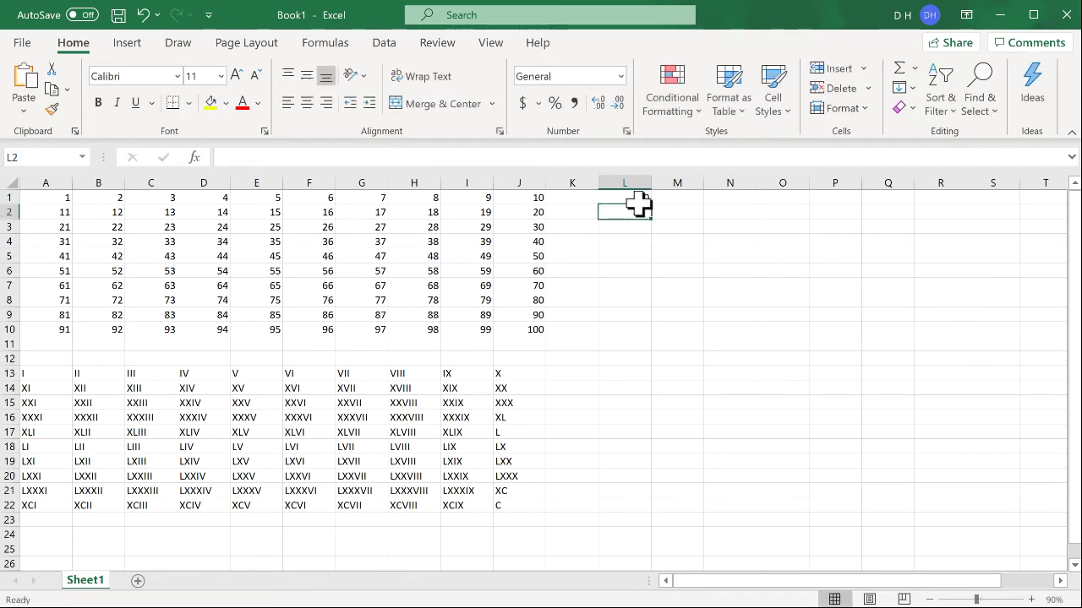
pyautogui.write('10')
pyautogui.press('Return')
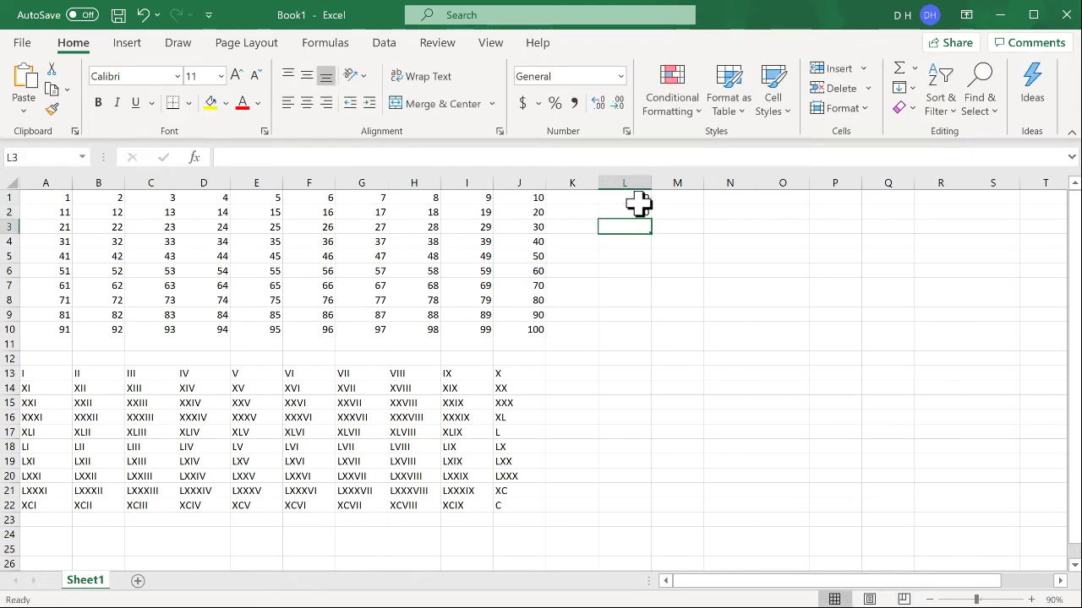
pyautogui.moveTo(637, 198); pyautogui.dragTo(644, 338)
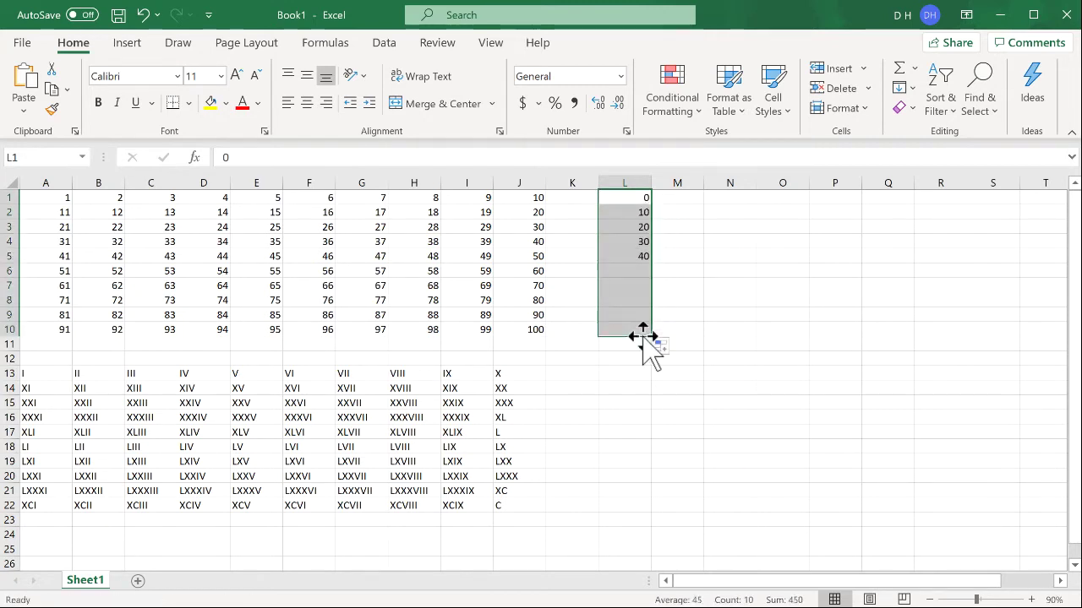
# Enter =L1+1 in M1 and fill it across M1:V10 to build a second 1–100 grid
pyautogui.click(683, 201)
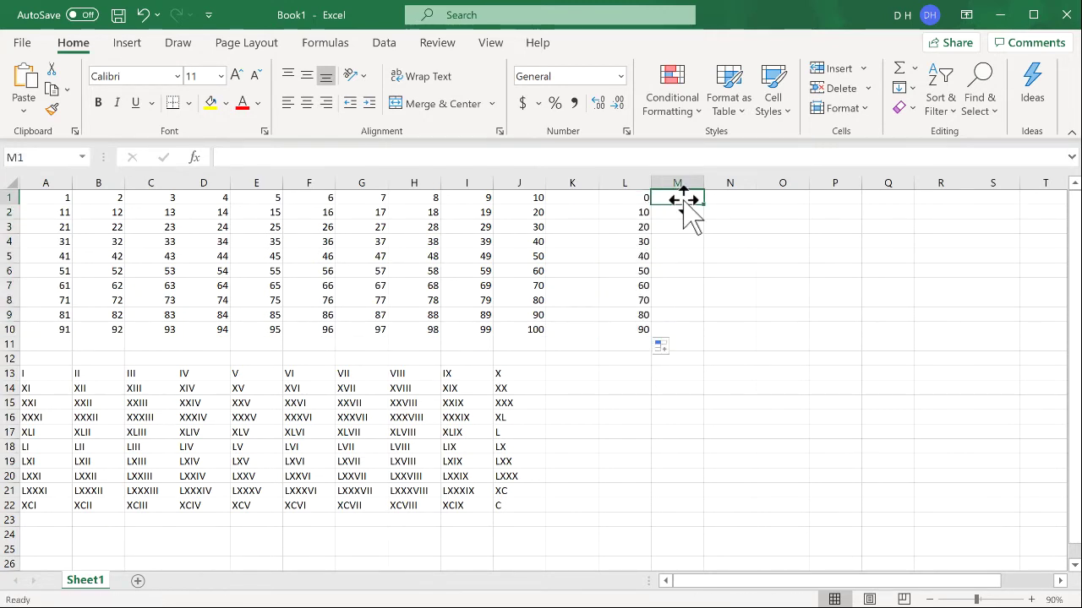
pyautogui.write('=')
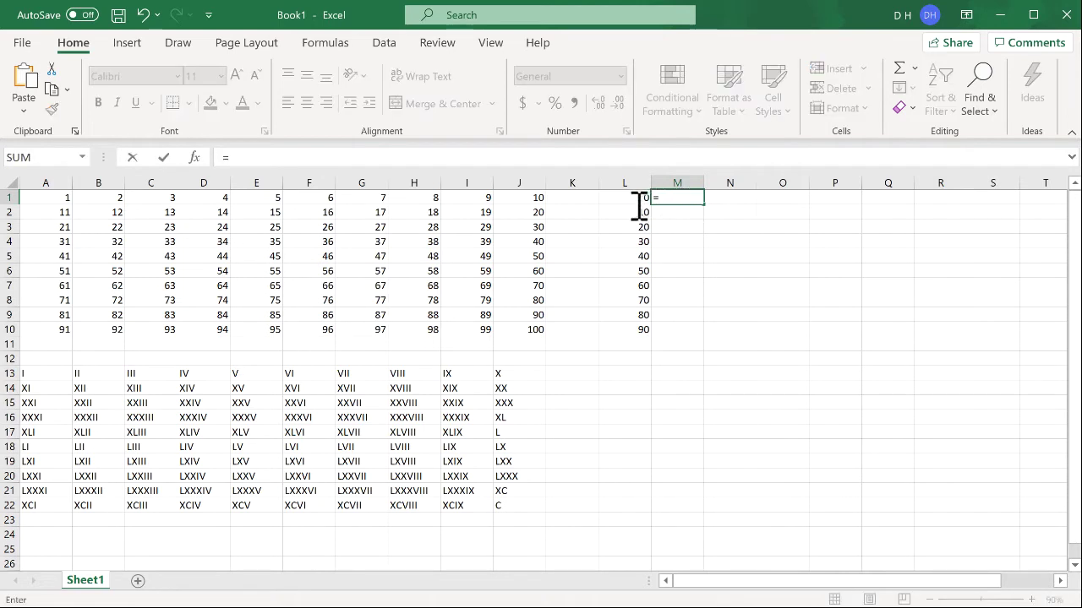
pyautogui.click(626, 196)
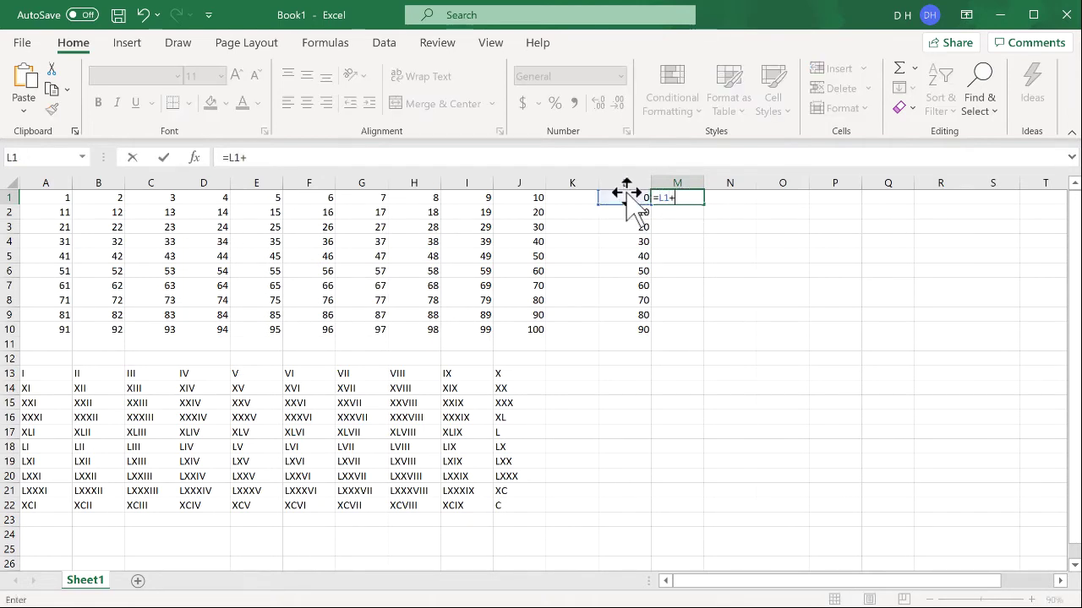
pyautogui.press('Return')
pyautogui.click(691, 199)
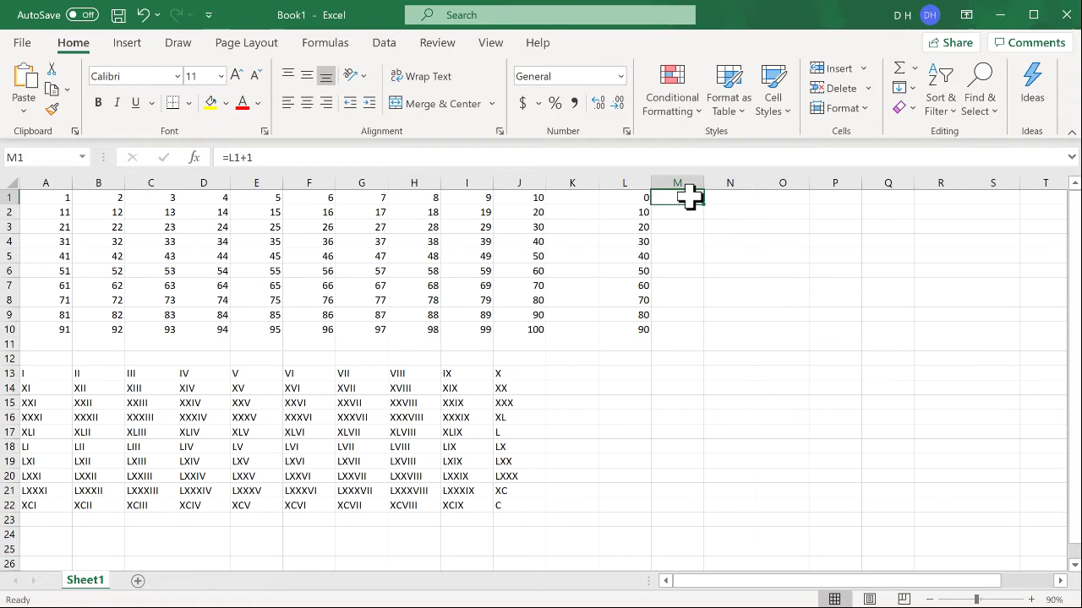
pyautogui.moveTo(703, 204); pyautogui.dragTo(954, 335)
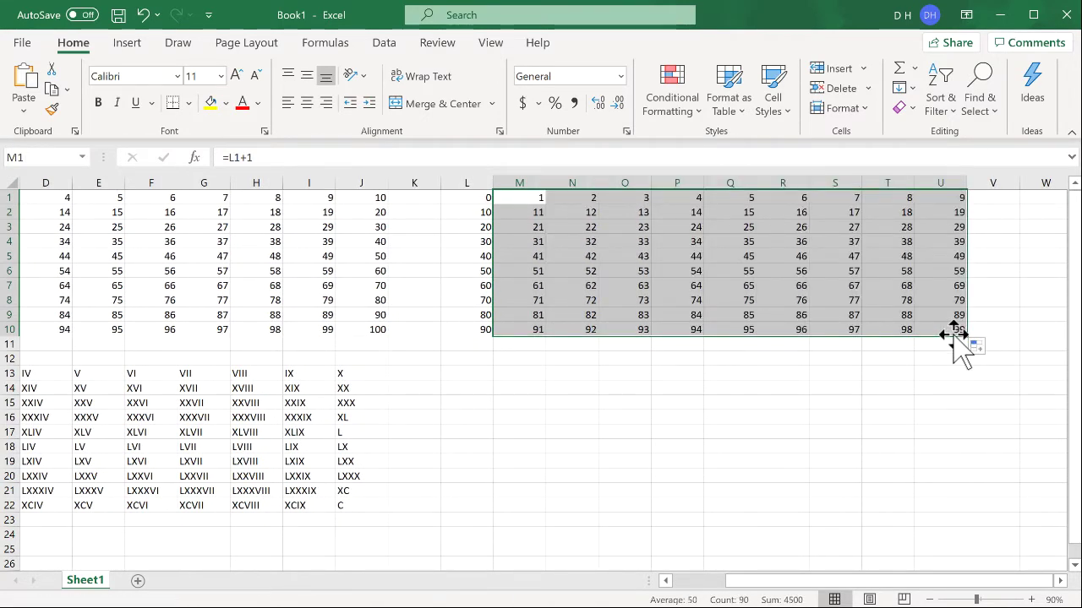
pyautogui.moveTo(967, 337); pyautogui.dragTo(996, 332)
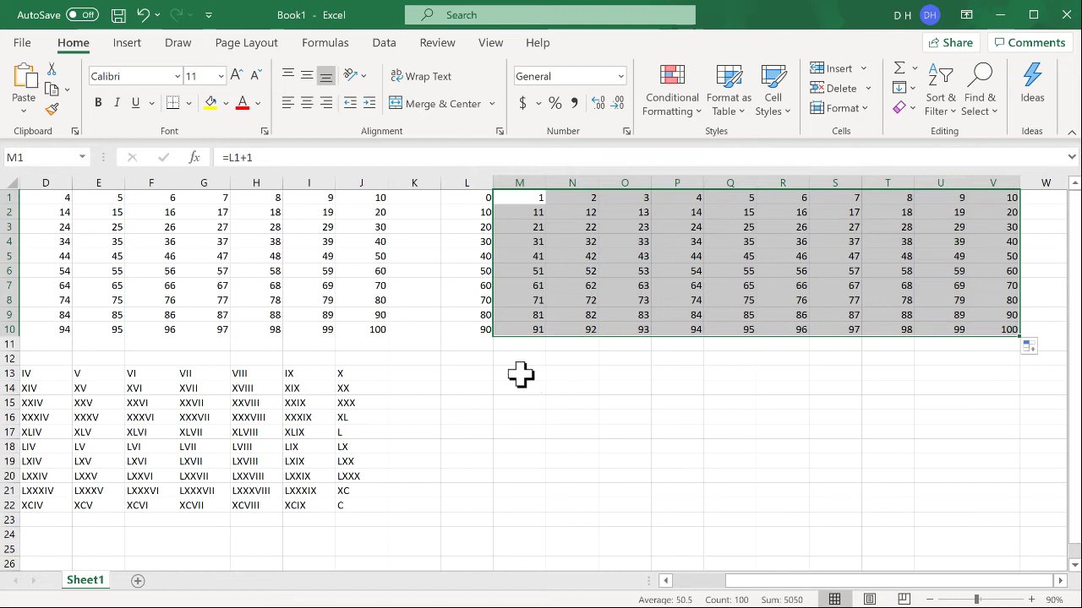
# Enter =ROMAN(M1) in M13 and fill it across M13:V22 to get numerals I to C
pyautogui.click(520, 376)
pyautogui.write('=roman')
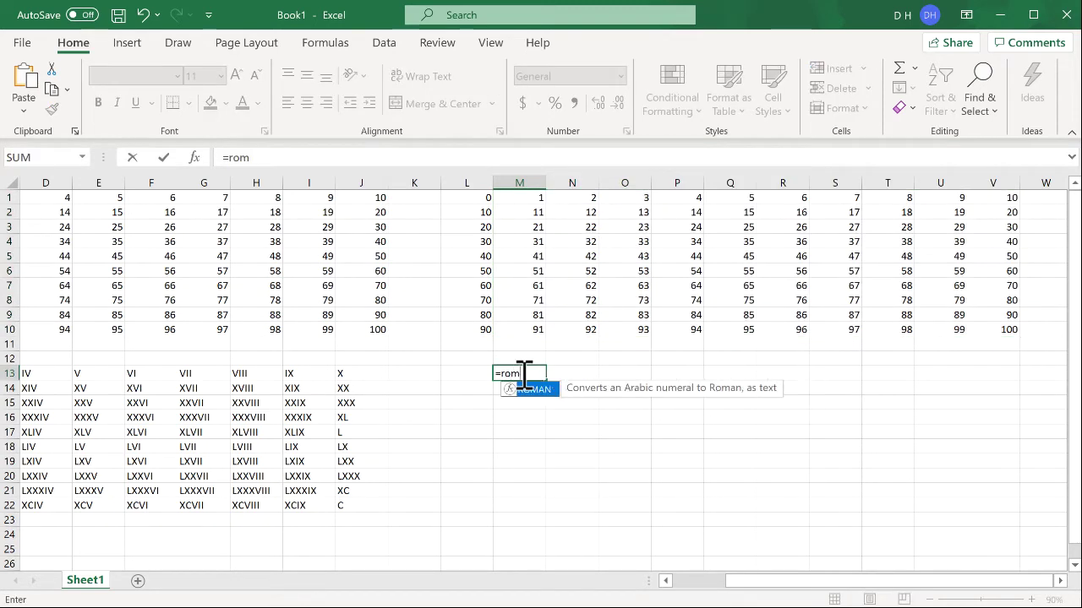
pyautogui.press('Tab')
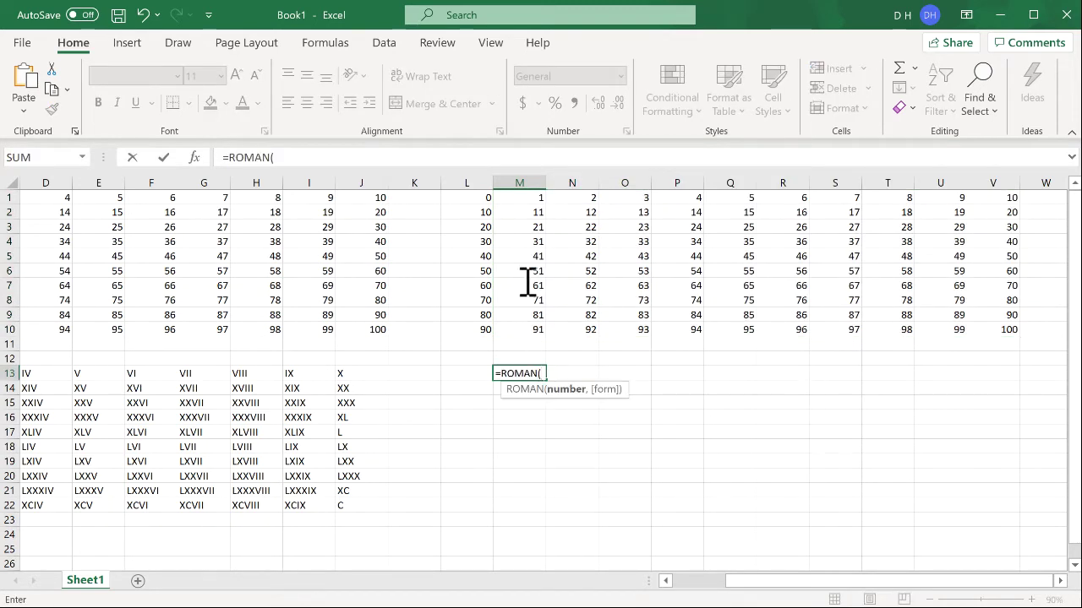
pyautogui.click(524, 197)
pyautogui.write(')')
pyautogui.press('Return')
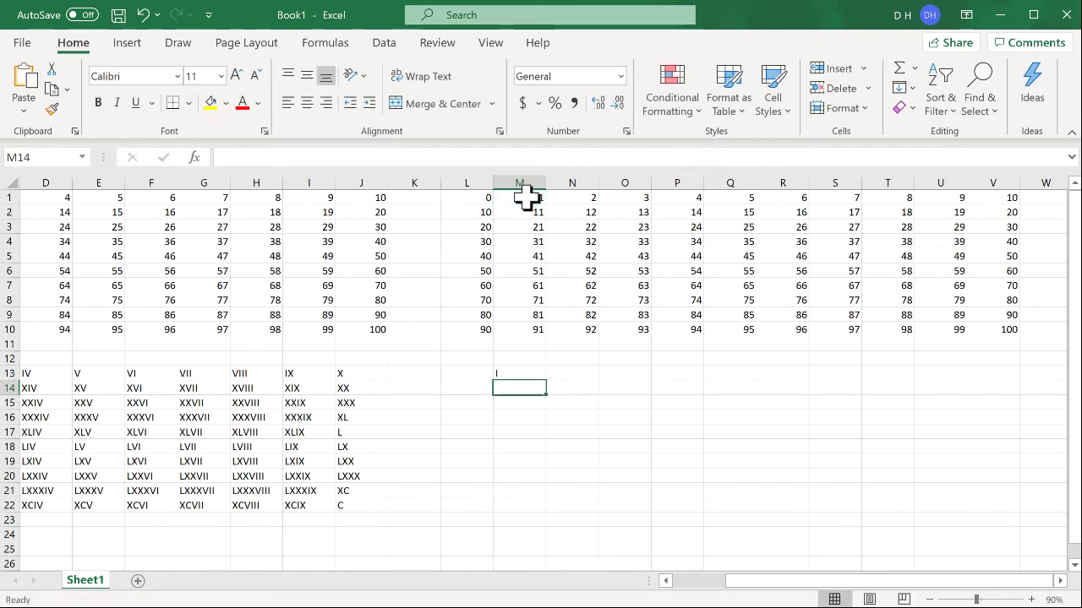
pyautogui.click(532, 372)
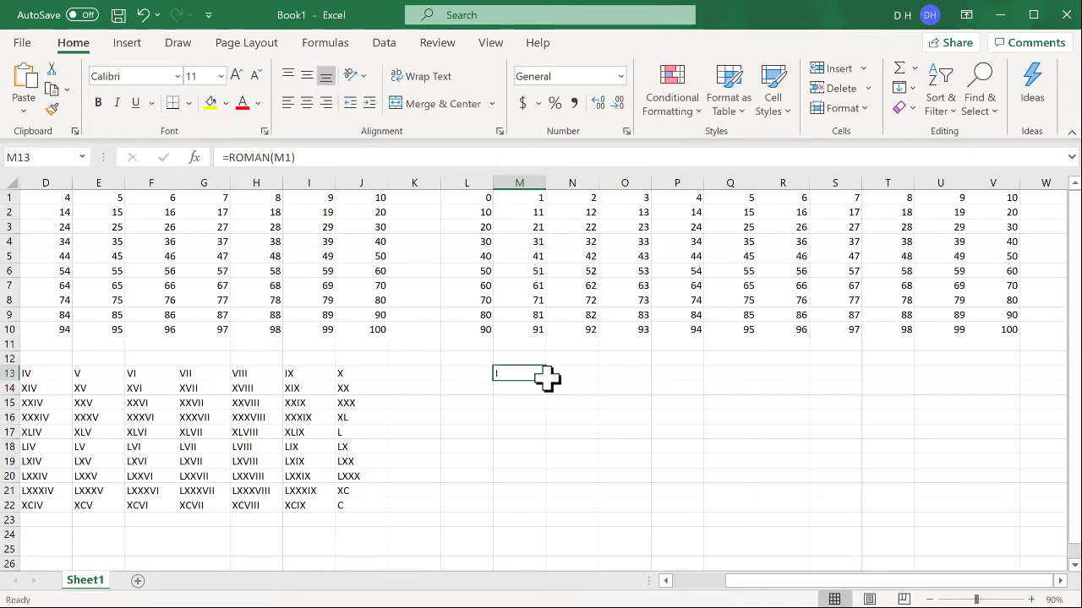
pyautogui.moveTo(546, 380); pyautogui.dragTo(998, 479)
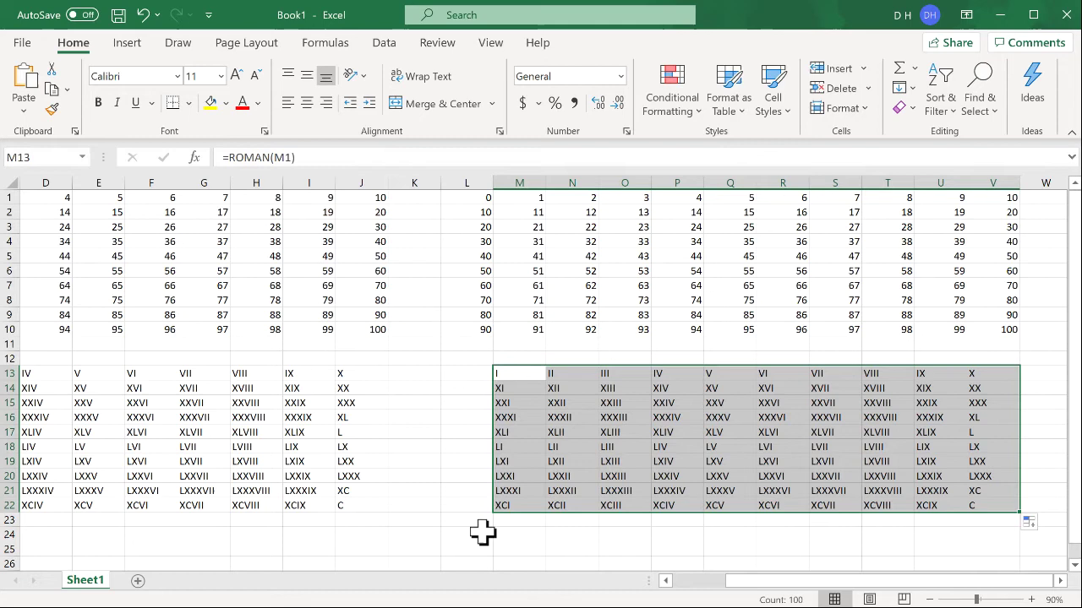
pyautogui.click(391, 532)
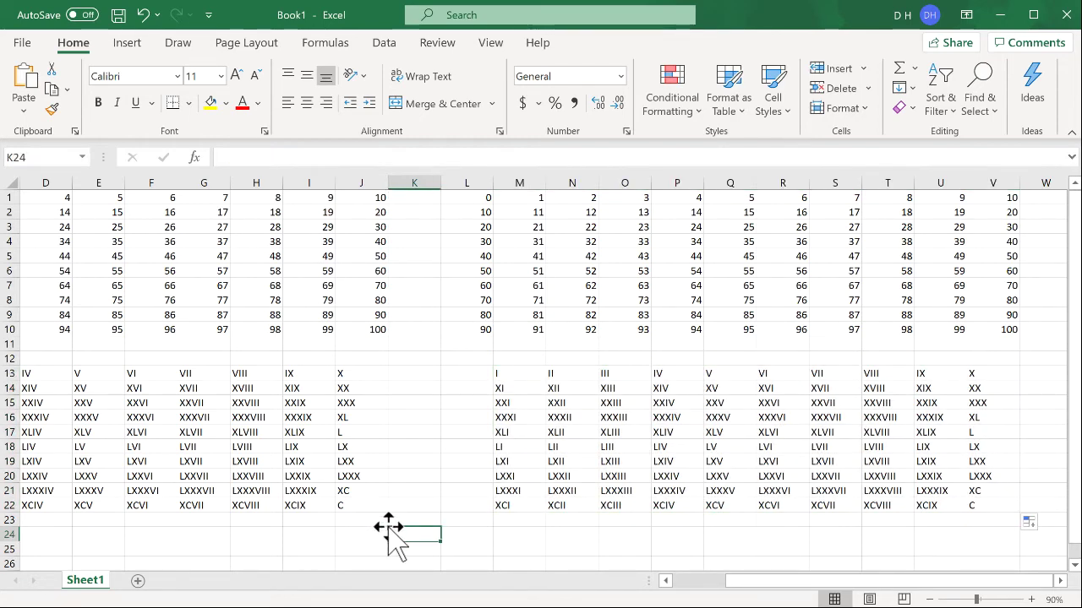
# Put =ARABIC(K23) in K24 to convert the Roman numeral above it
pyautogui.write('=')
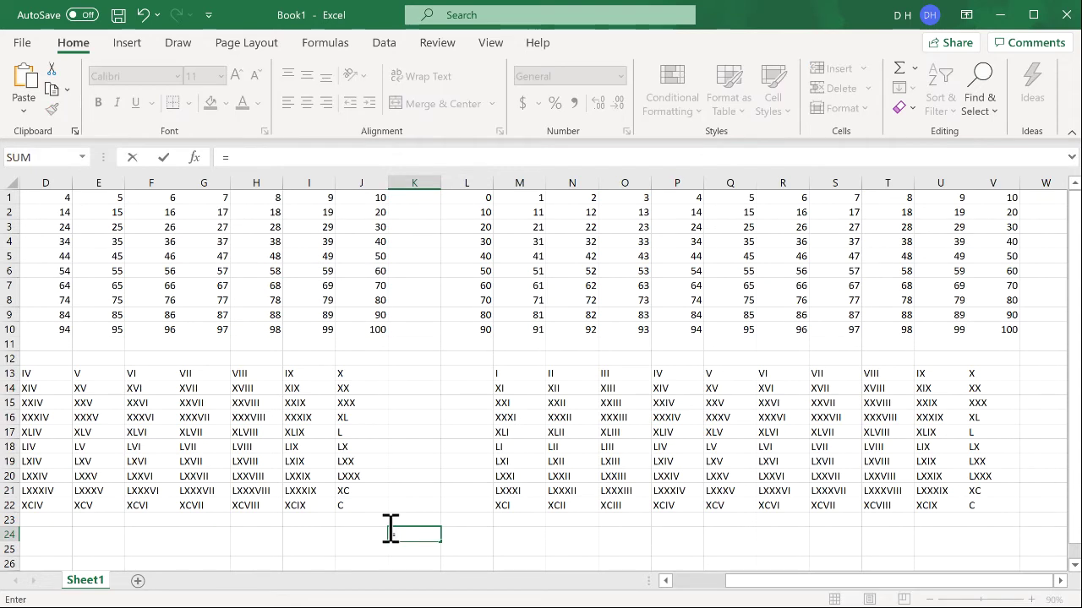
pyautogui.write('ara')
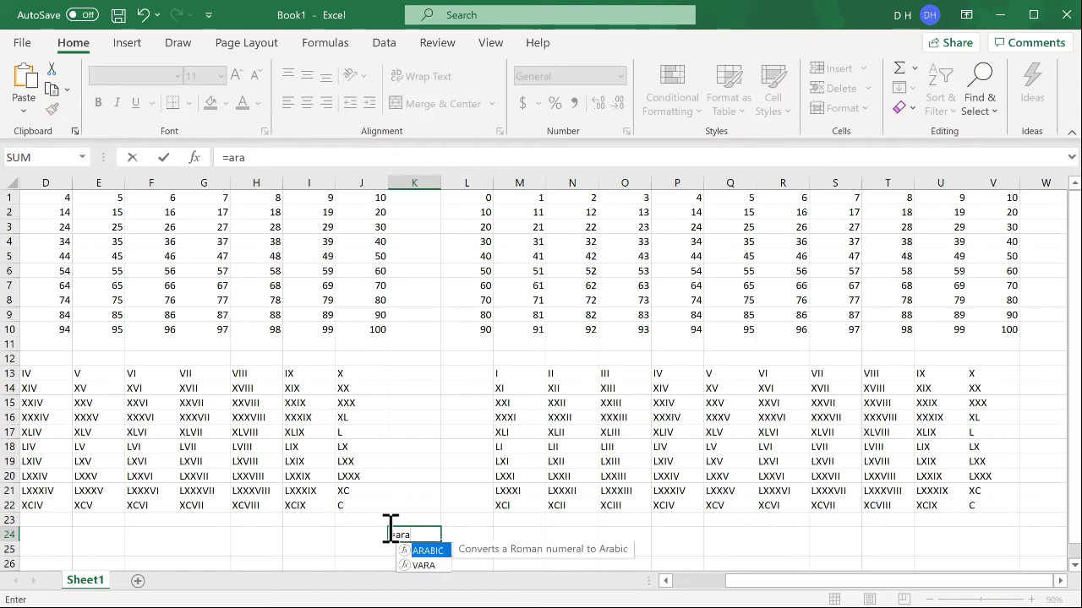
pyautogui.doubleClick(424, 556)
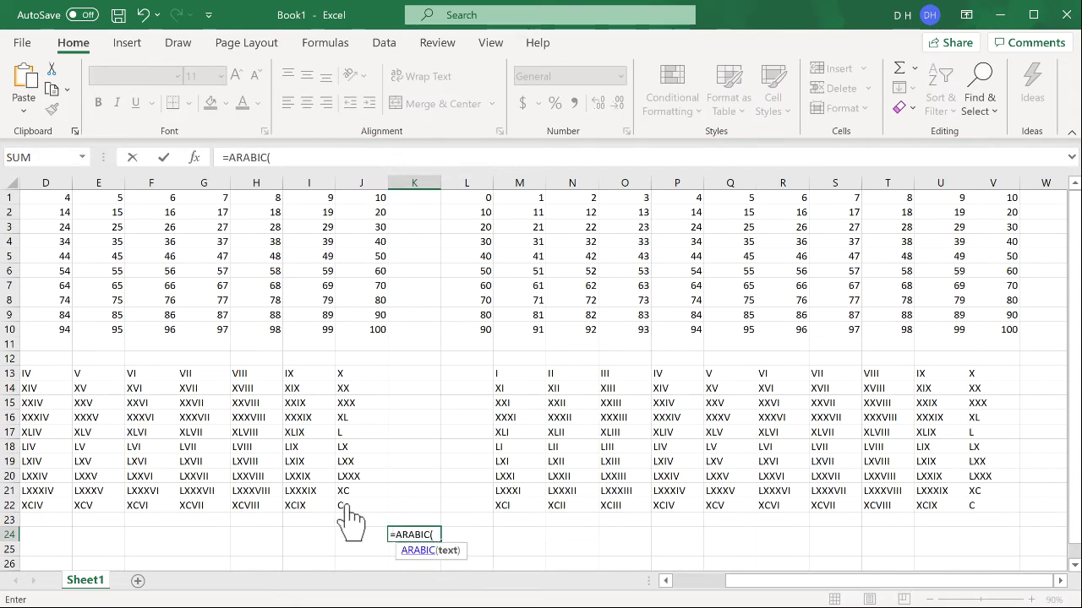
pyautogui.click(410, 519)
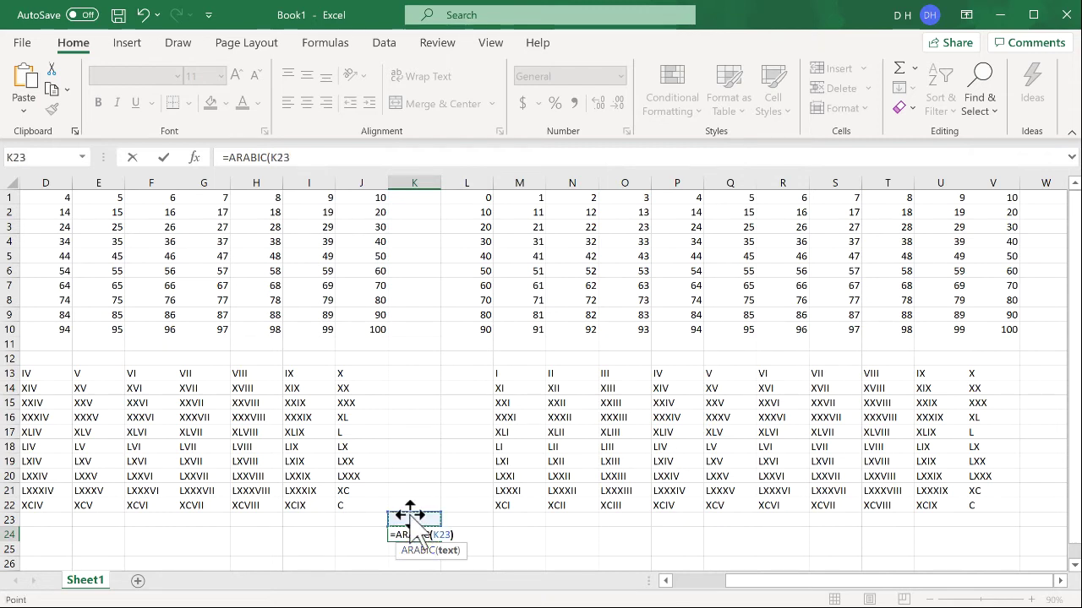
pyautogui.press('Return')
# Link K23 to I22's XCIX, then to G15's XXVII, so K24 returns 27
pyautogui.click(410, 520)
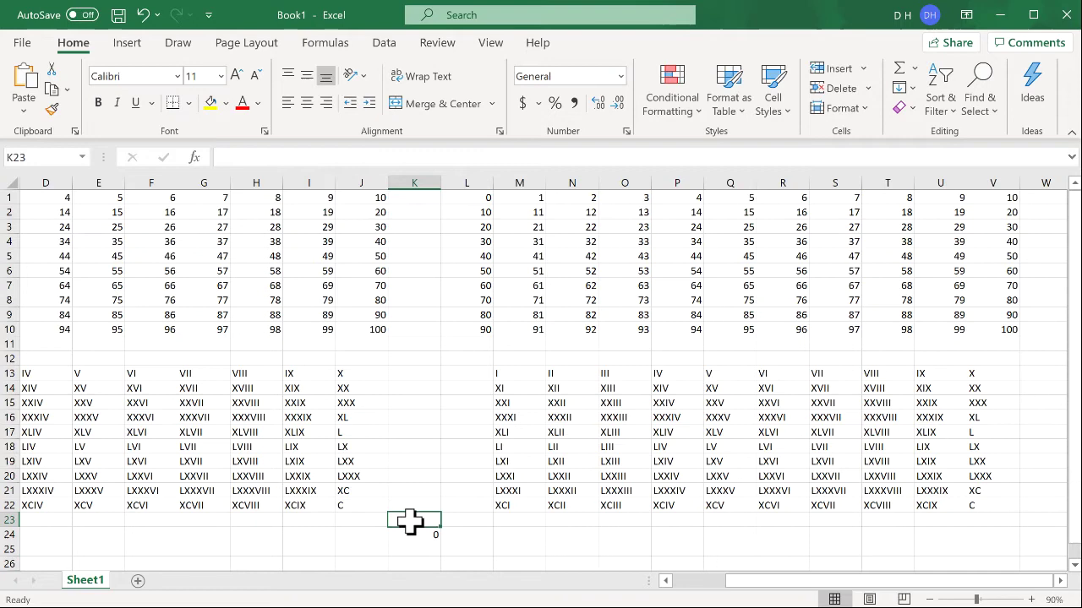
pyautogui.write('=')
pyautogui.click(297, 503)
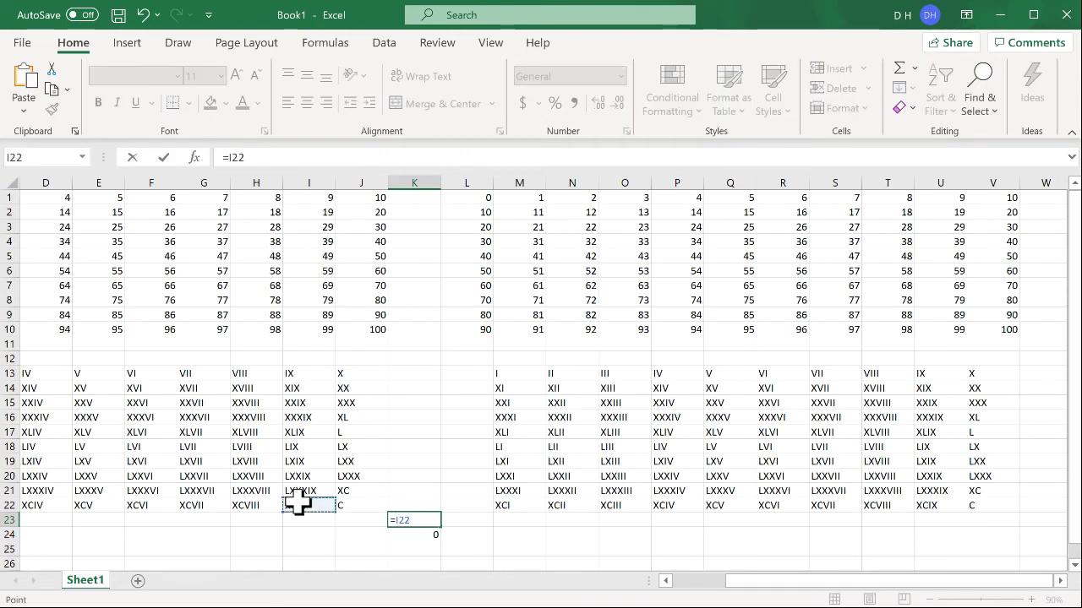
pyautogui.press('Return')
pyautogui.click(414, 520)
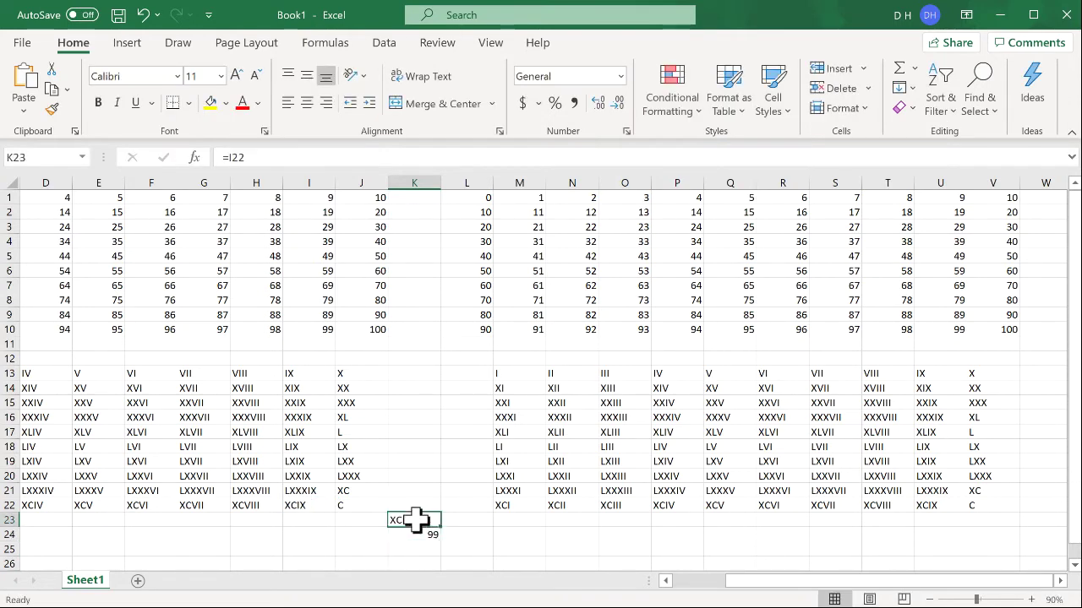
pyautogui.write('=')
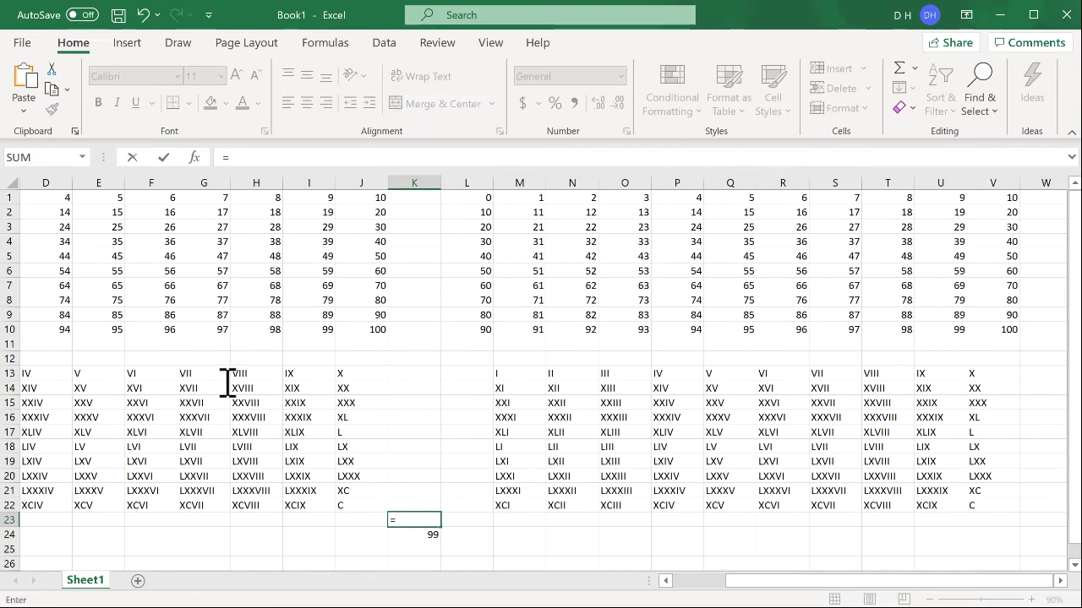
pyautogui.click(196, 402)
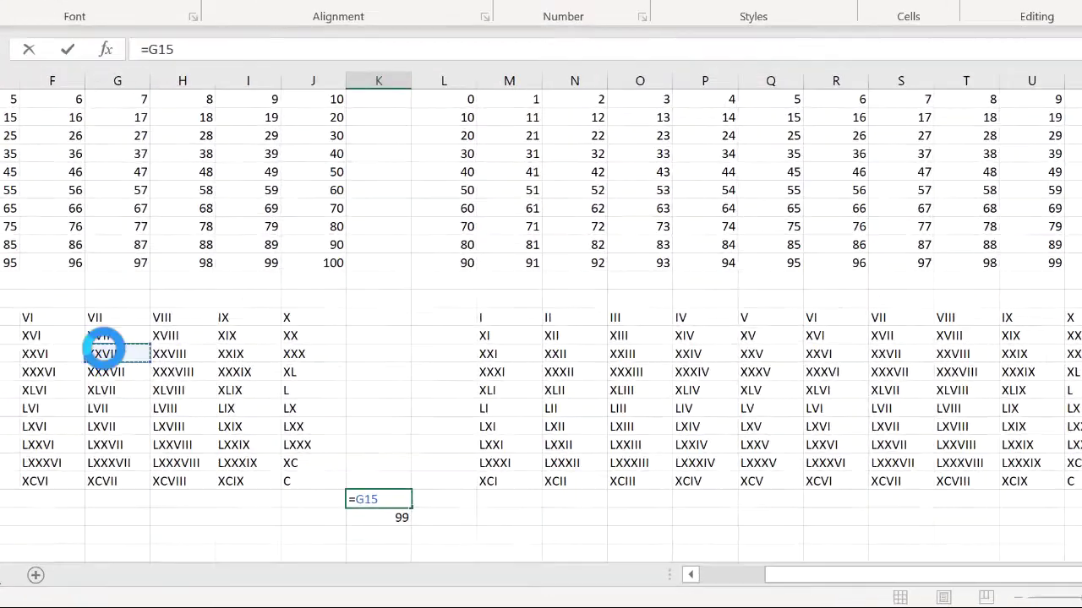
pyautogui.press('Return')
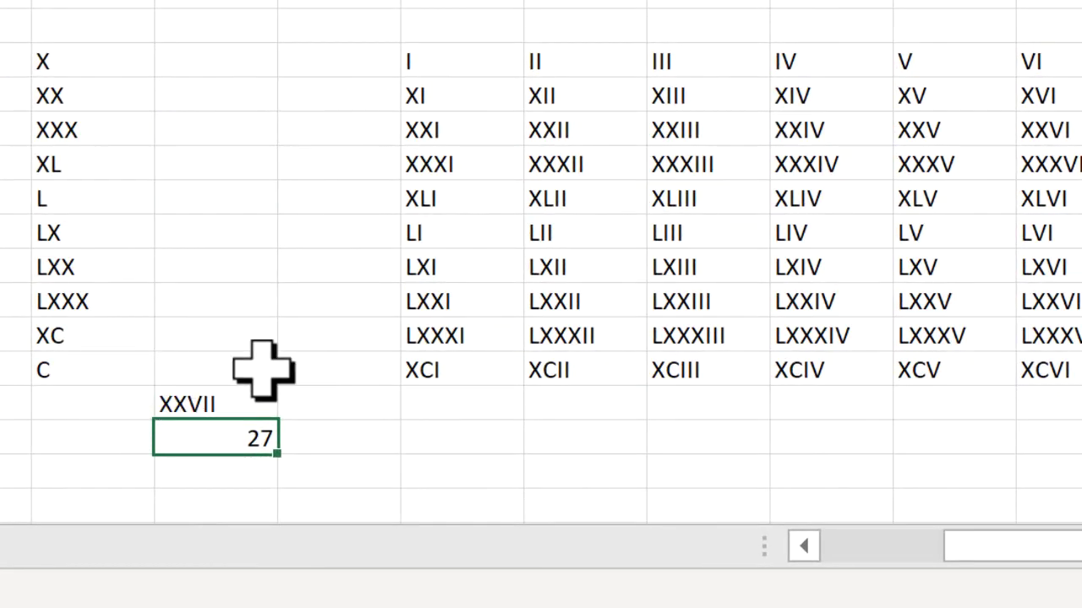
pyautogui.click(219, 406)
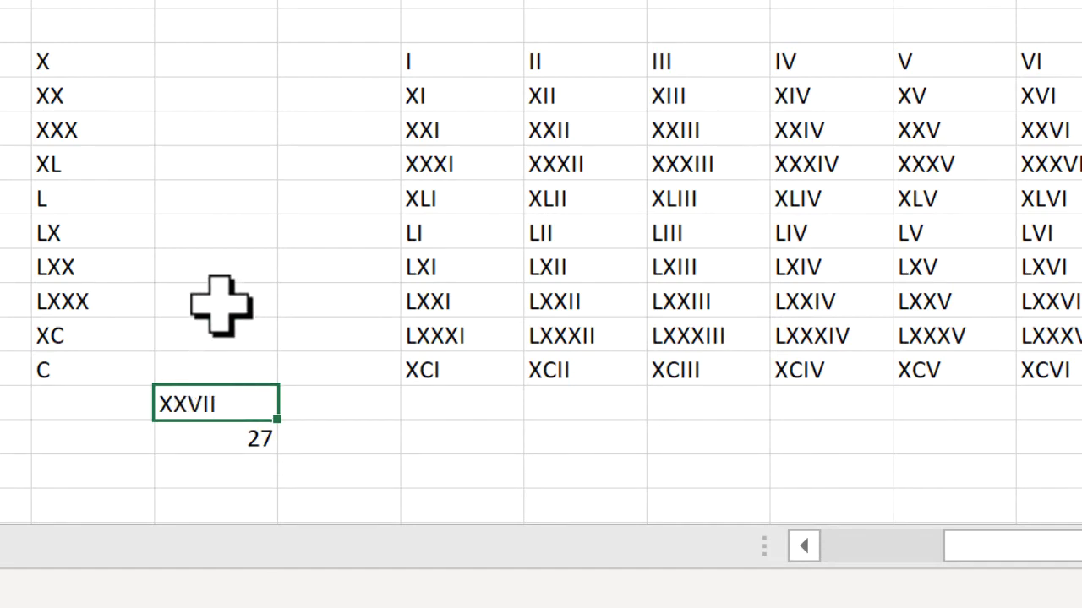
pyautogui.click(442, 475)
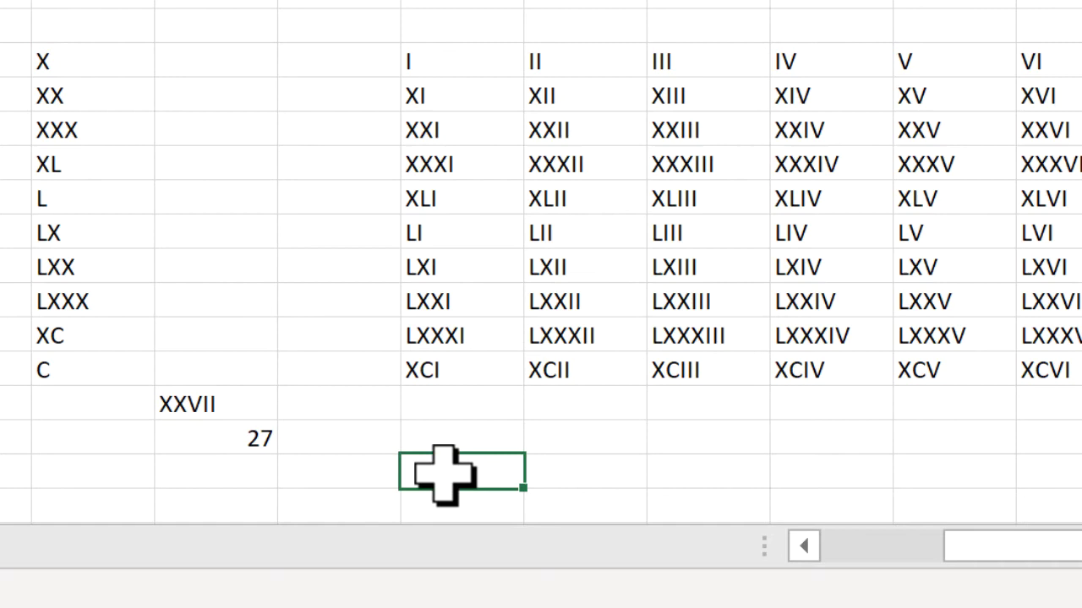
pyautogui.write('=ro')
pyautogui.press('Tab')
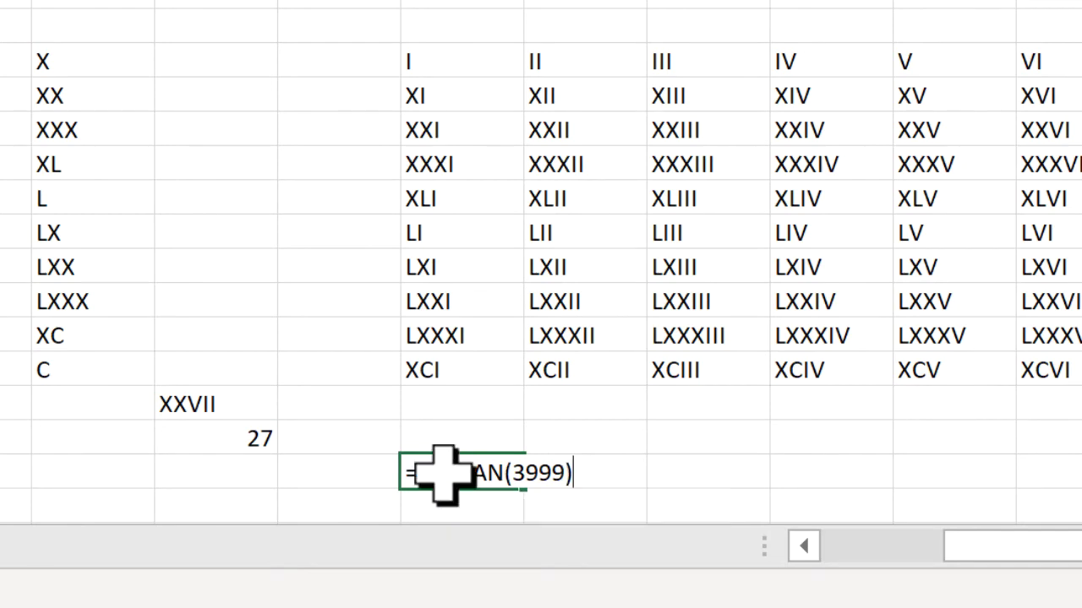
pyautogui.press('Return')
pyautogui.click(444, 473)
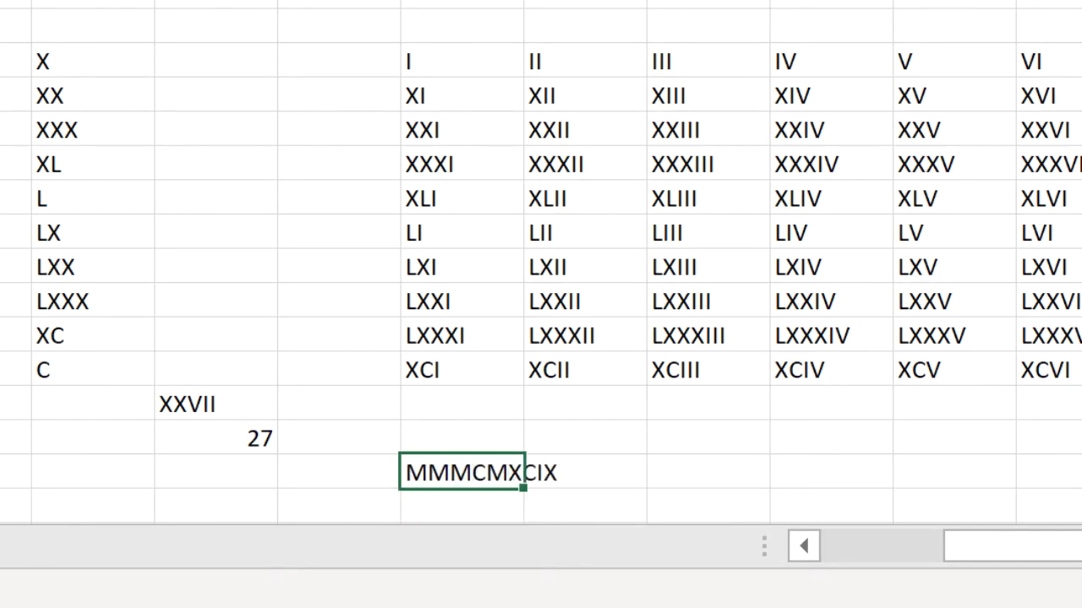
pyautogui.press('F2')
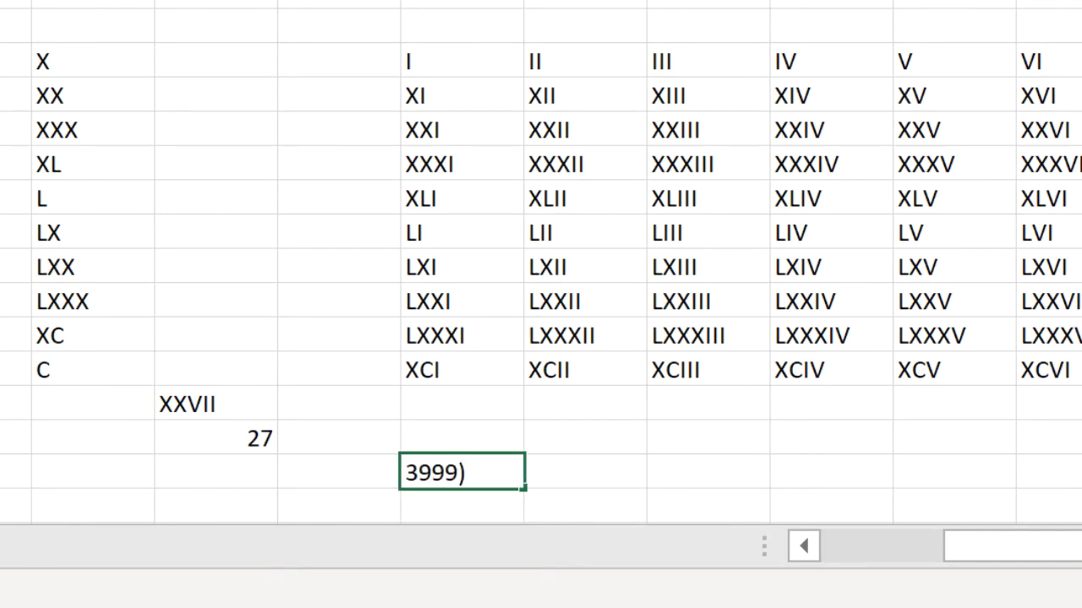
pyautogui.press('BackSpace')
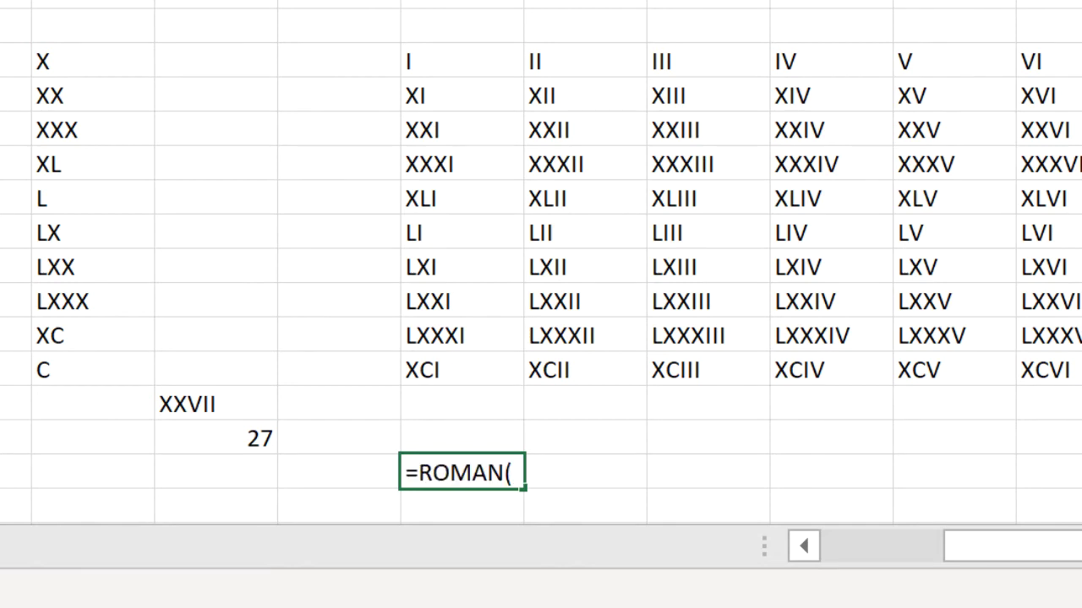
pyautogui.write('4')
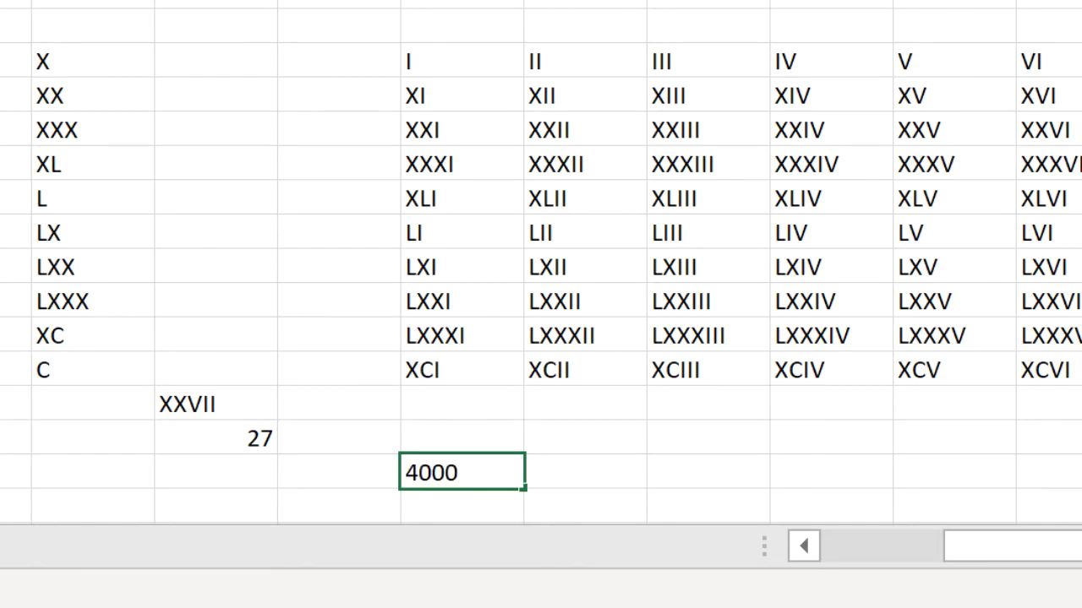
pyautogui.write('000')
pyautogui.press('Return')
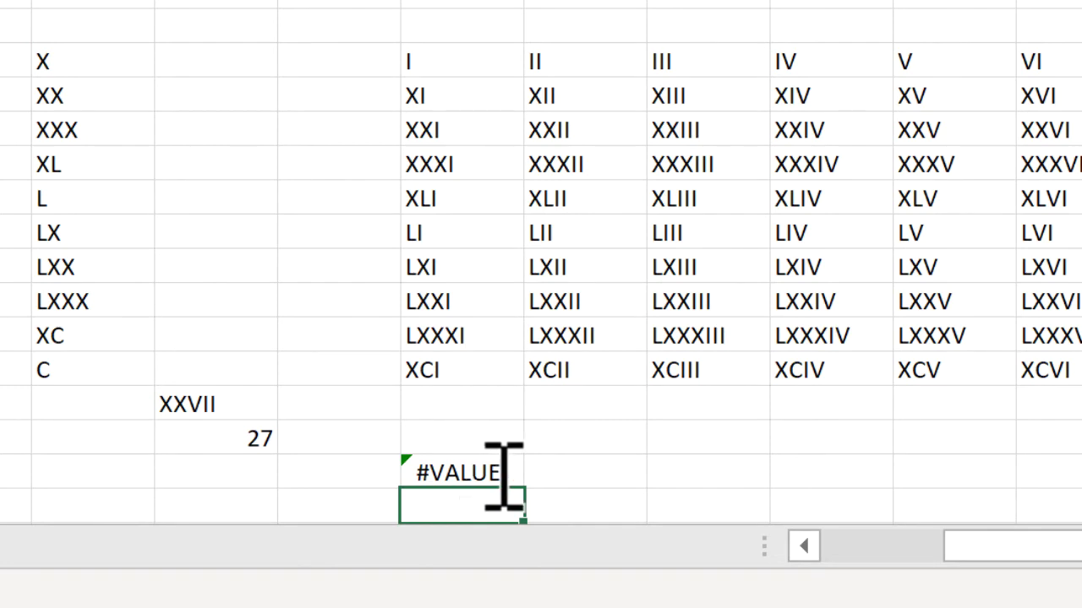
pyautogui.hotkey('ctrl', 'z')
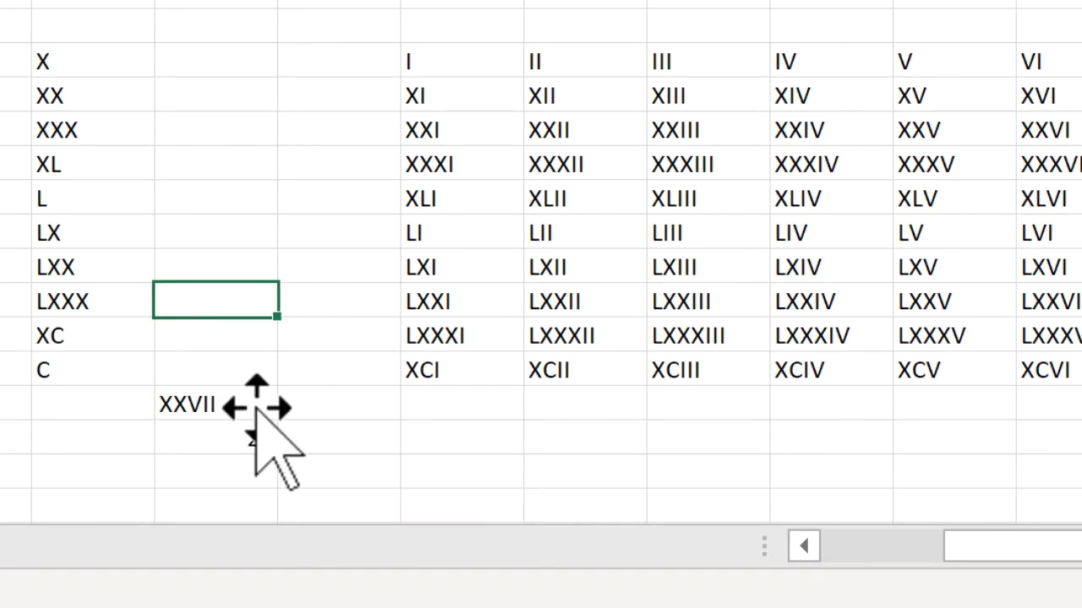
# Enter 499 in K26, two rows below the 27 result
pyautogui.click(344, 470)
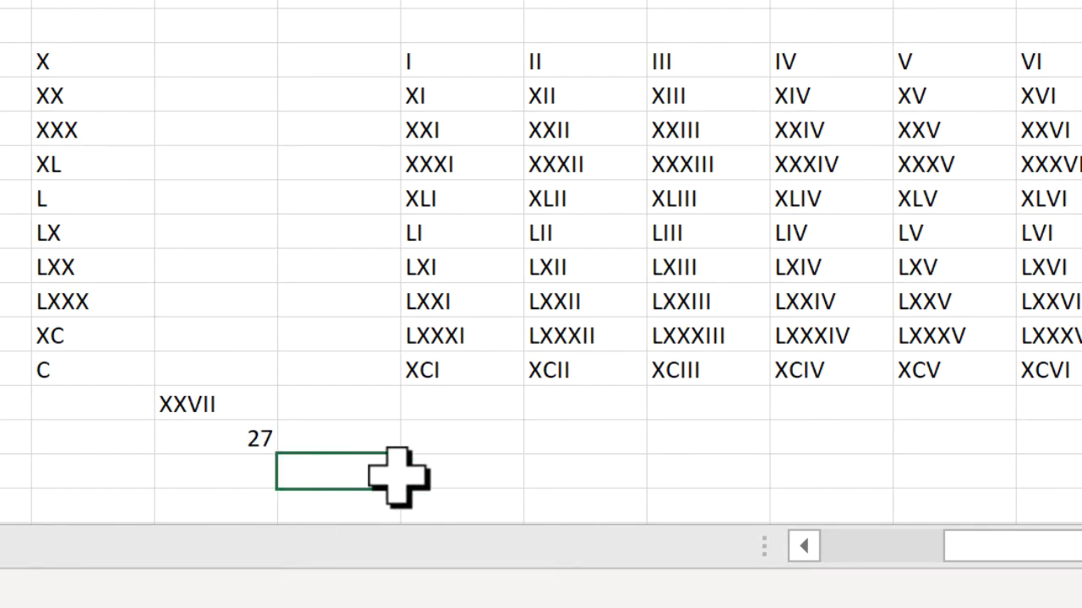
pyautogui.scroll(-1, 398, 479)
pyautogui.hscroll(-1, 398, 478)
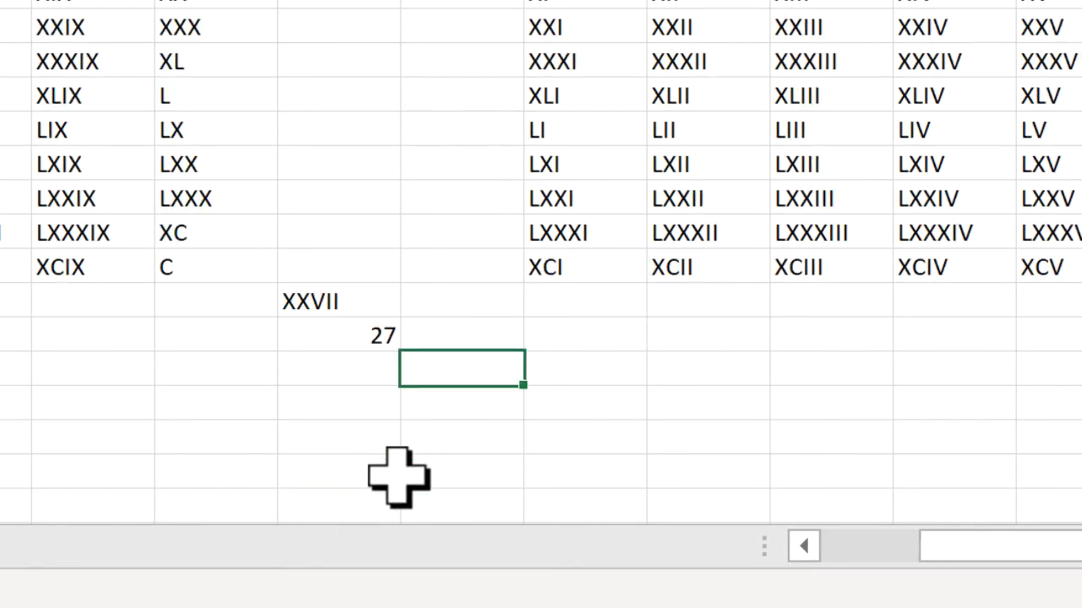
pyautogui.click(338, 412)
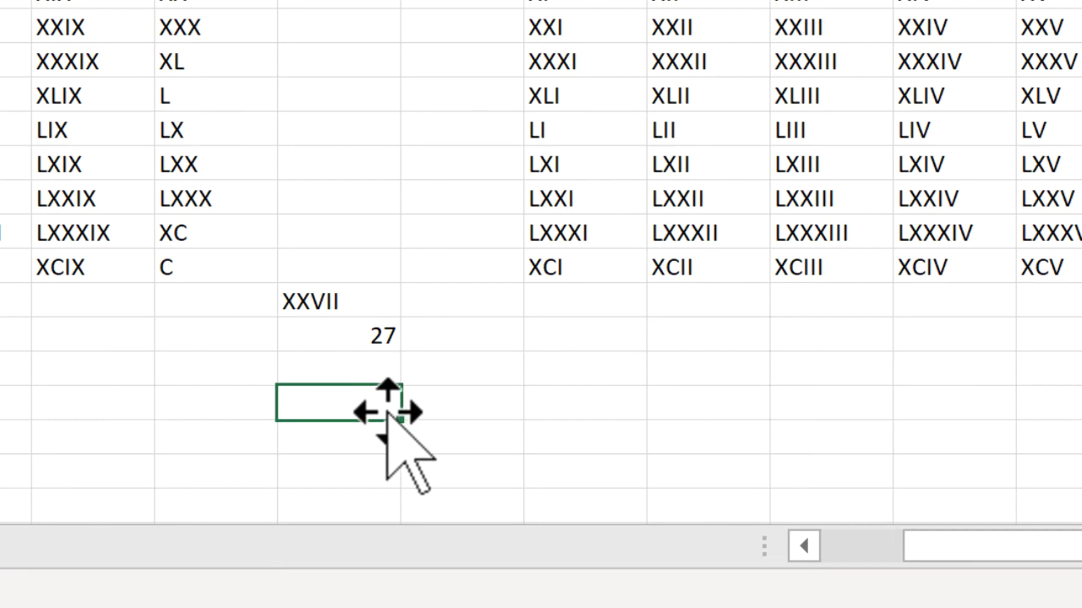
pyautogui.write('1')
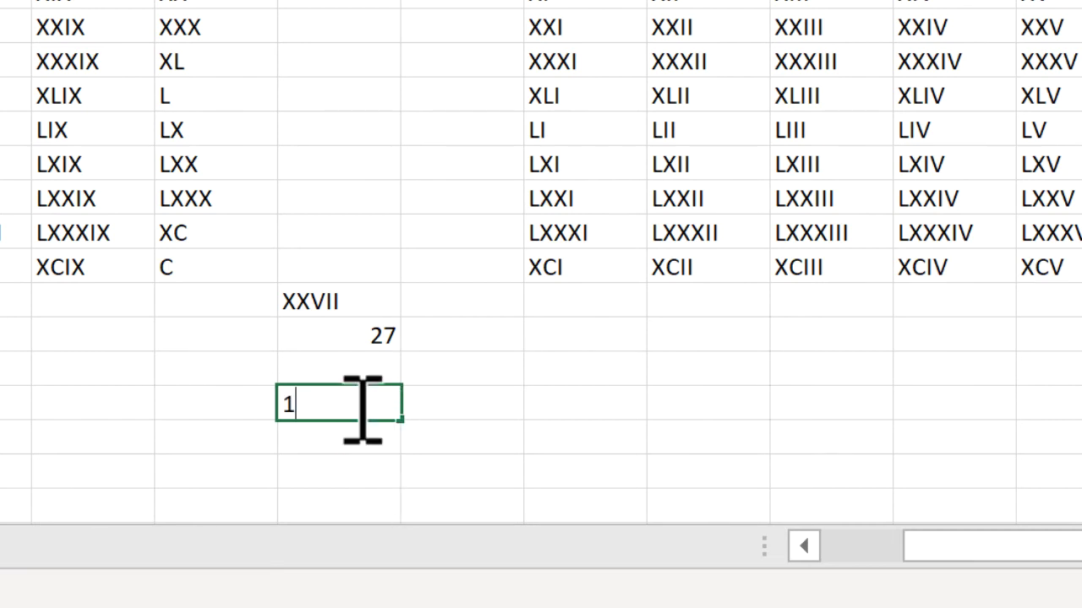
pyautogui.press('Return')
pyautogui.click(351, 409)
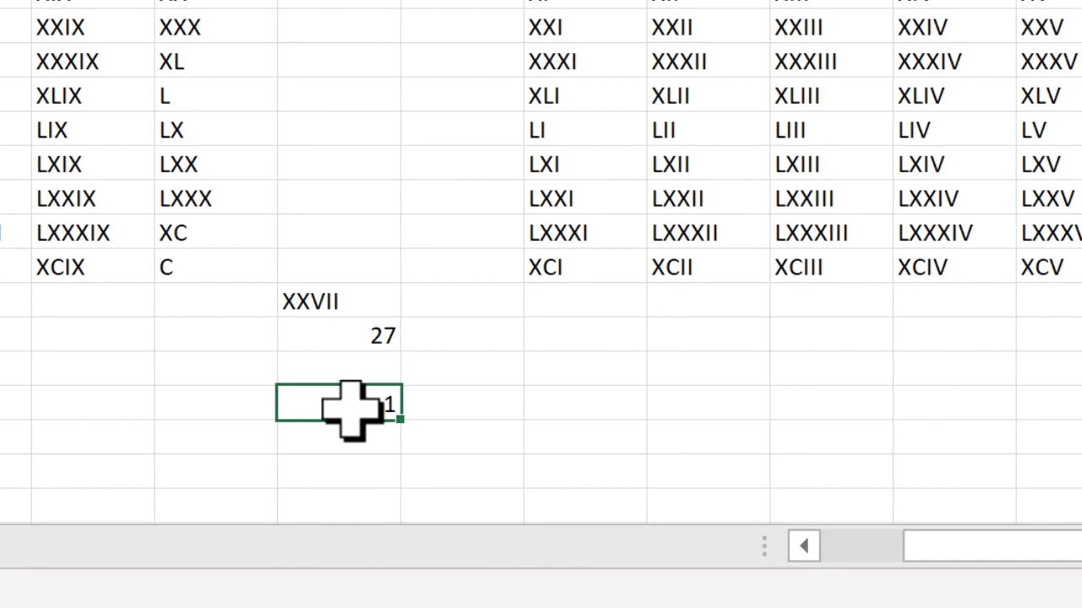
pyautogui.write('499')
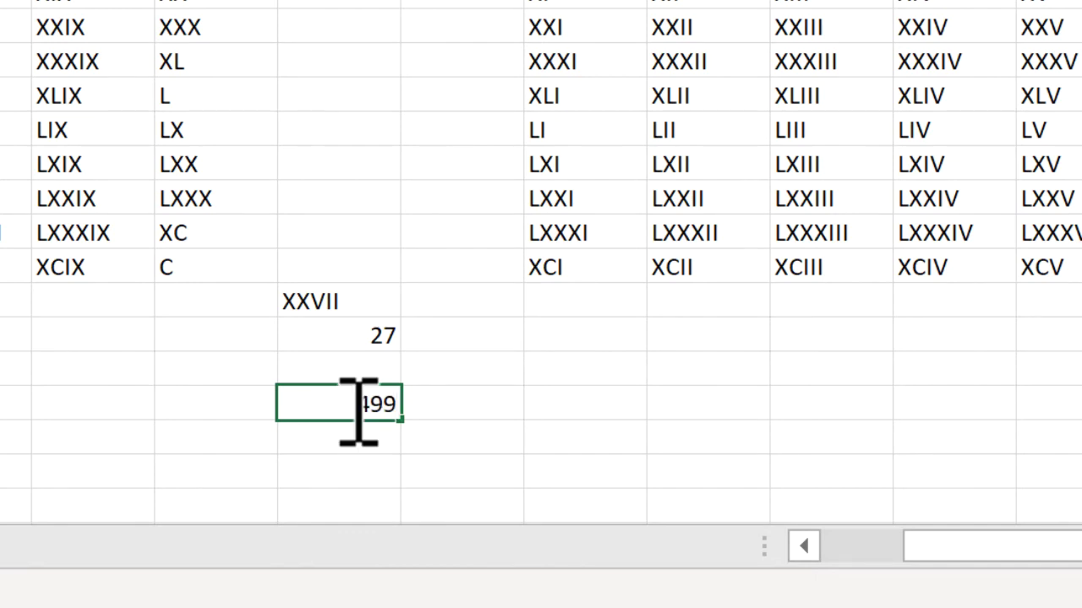
pyautogui.press('Return')
# Enter =ROMAN(K26) in K27 to show CDXCIX
pyautogui.write('=')
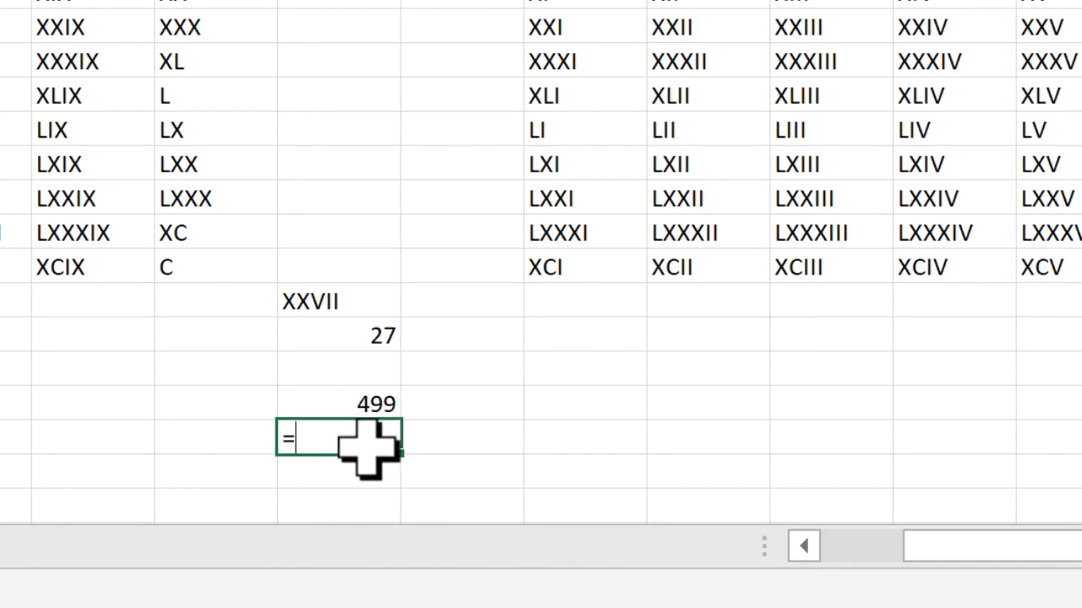
pyautogui.write('rom')
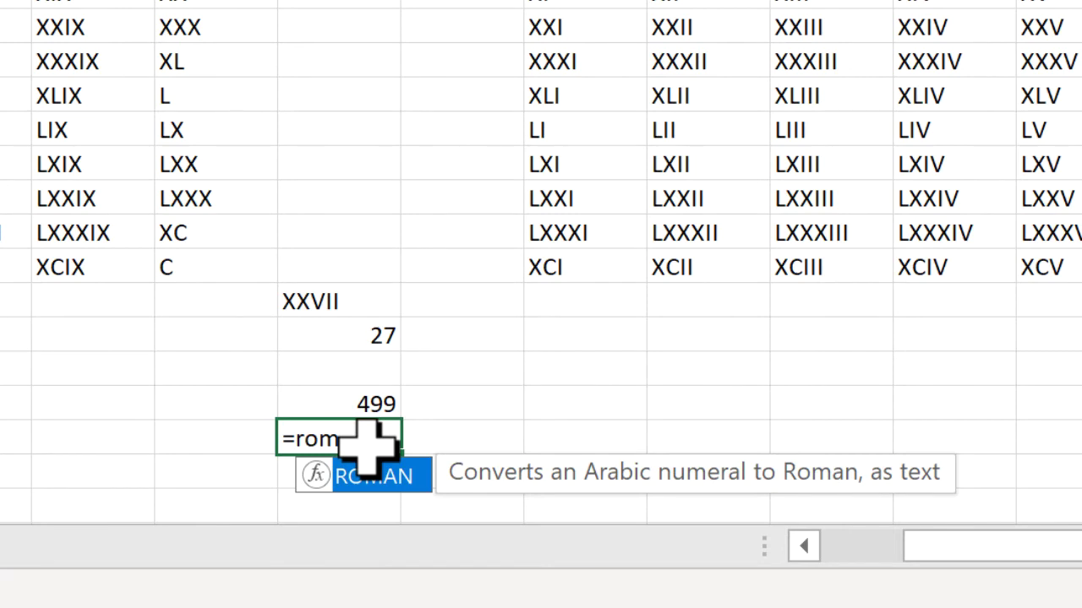
pyautogui.press('Tab')
pyautogui.click(372, 402)
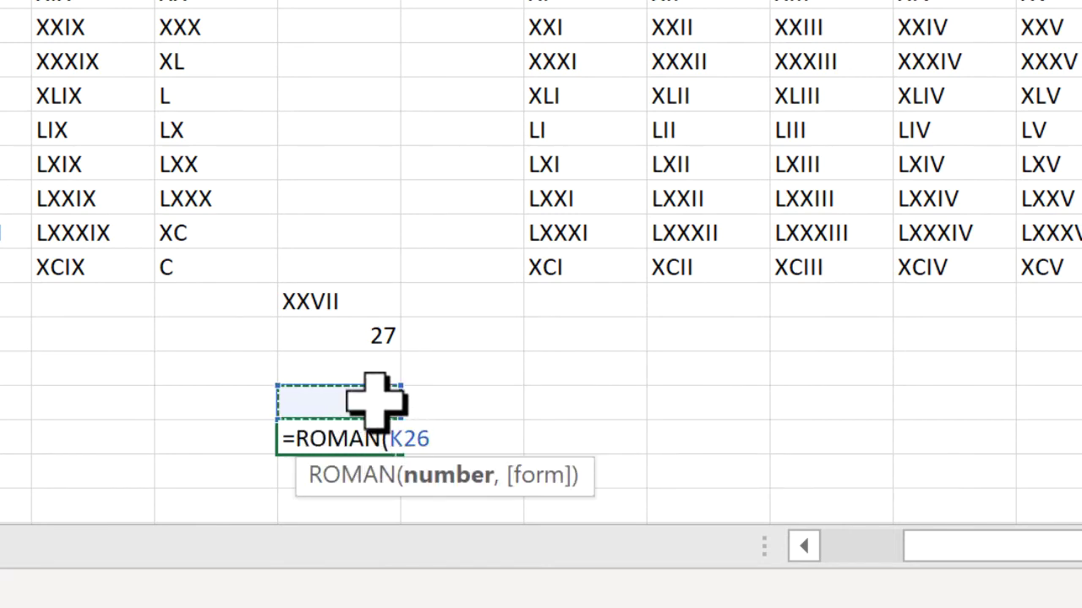
pyautogui.press('Return')
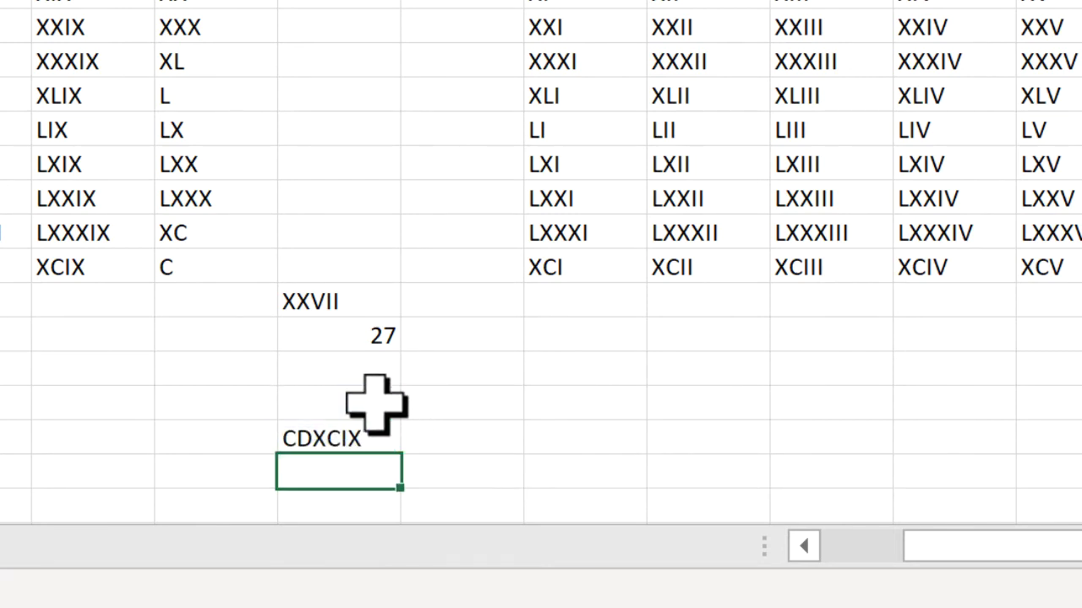
pyautogui.click(357, 440)
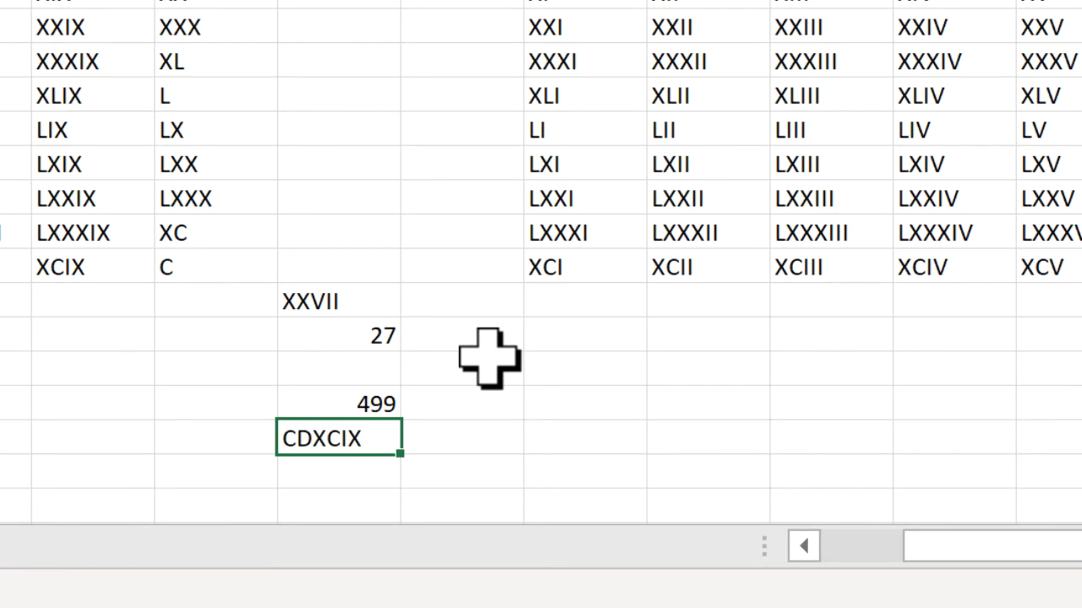
pyautogui.scroll(-1, 483, 362)
pyautogui.hscroll(-2, 482, 362)
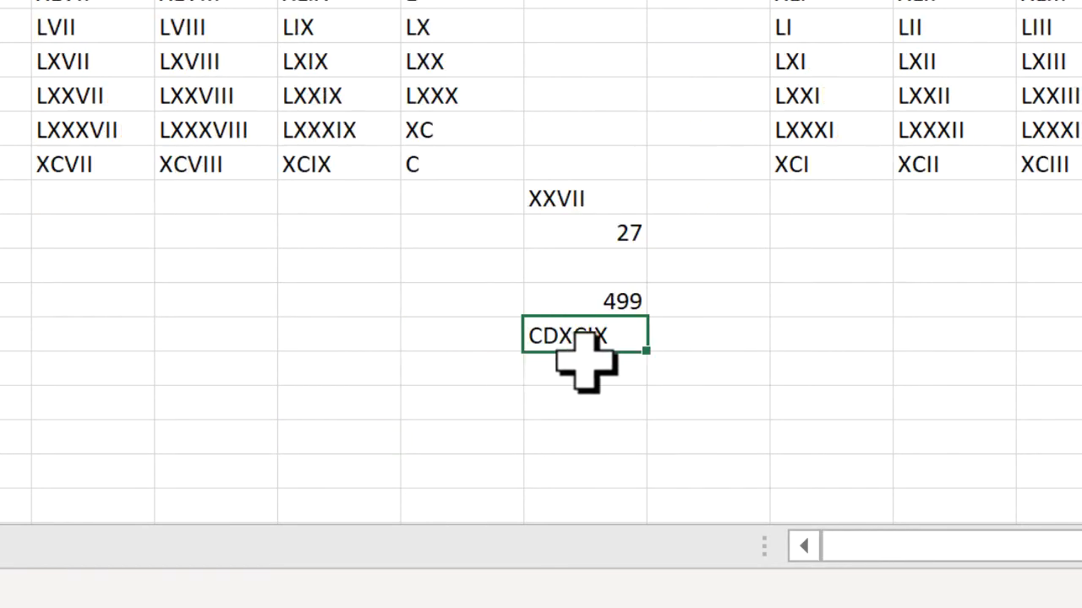
# List the form numbers 1, 2, 3 and 4 in J28:J31
pyautogui.click(476, 372)
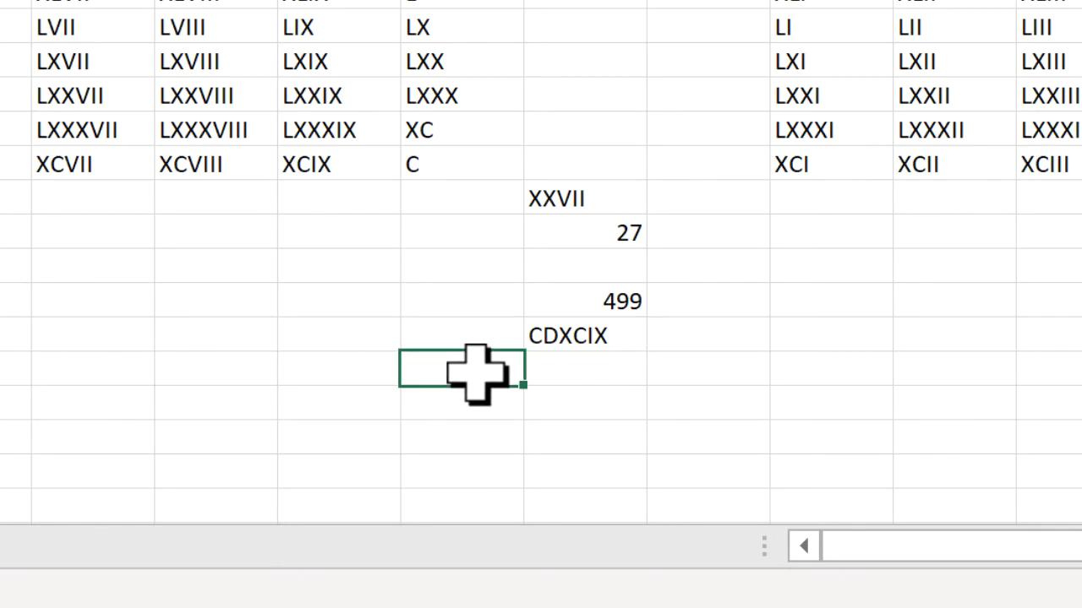
pyautogui.write('1')
pyautogui.press('Return')
pyautogui.write('2')
pyautogui.press('Return')
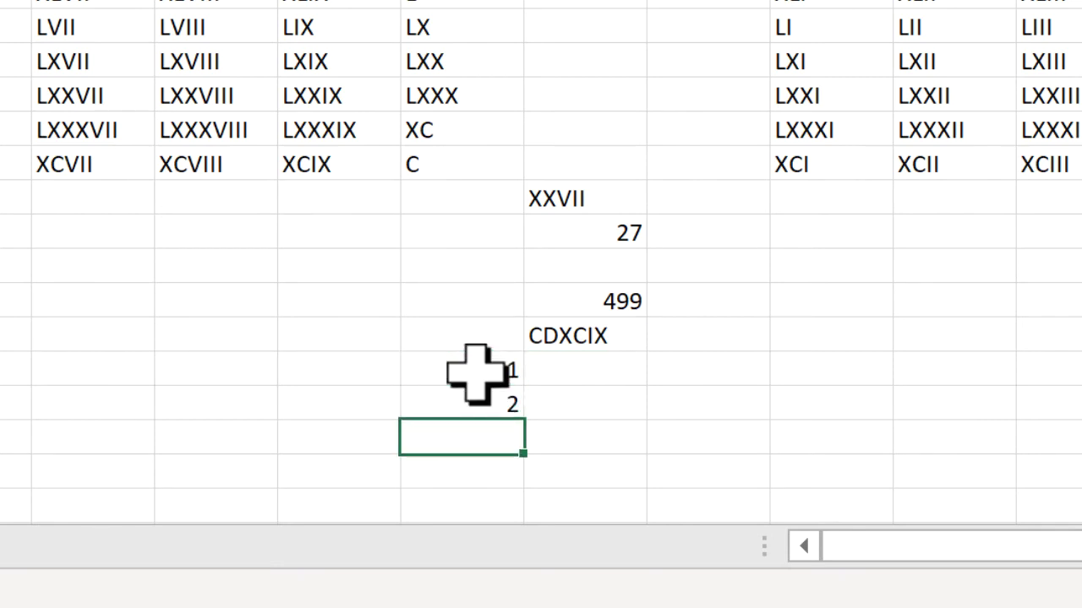
pyautogui.write('3')
pyautogui.press('Return')
pyautogui.write('4')
pyautogui.press('Return')
# Enter =ROMAN($K$26,J28) in K28, returning LDVLIV for form 1
pyautogui.click(579, 366)
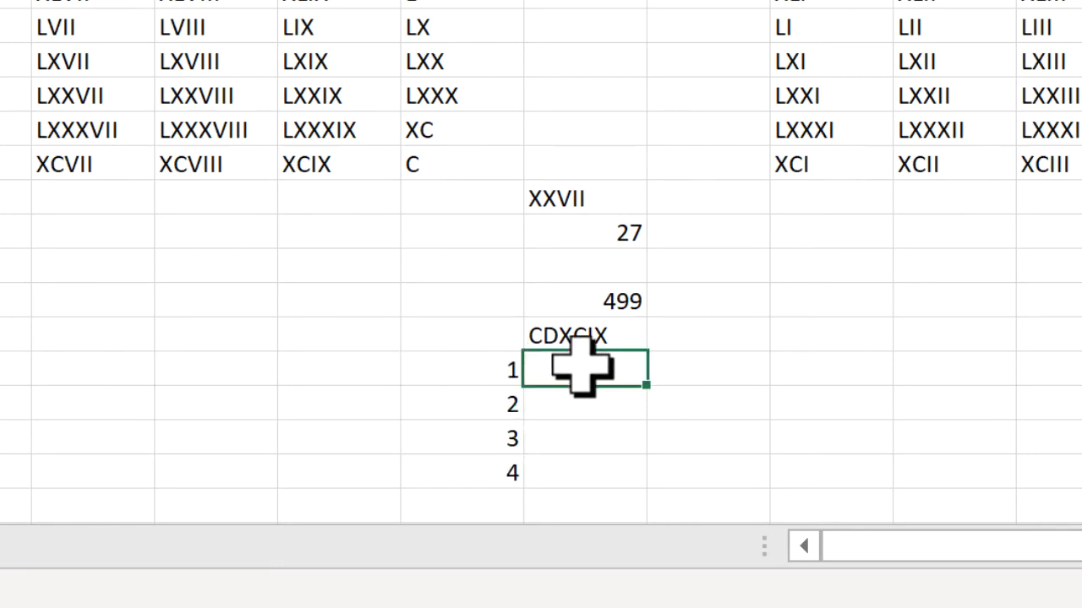
pyautogui.click(592, 334)
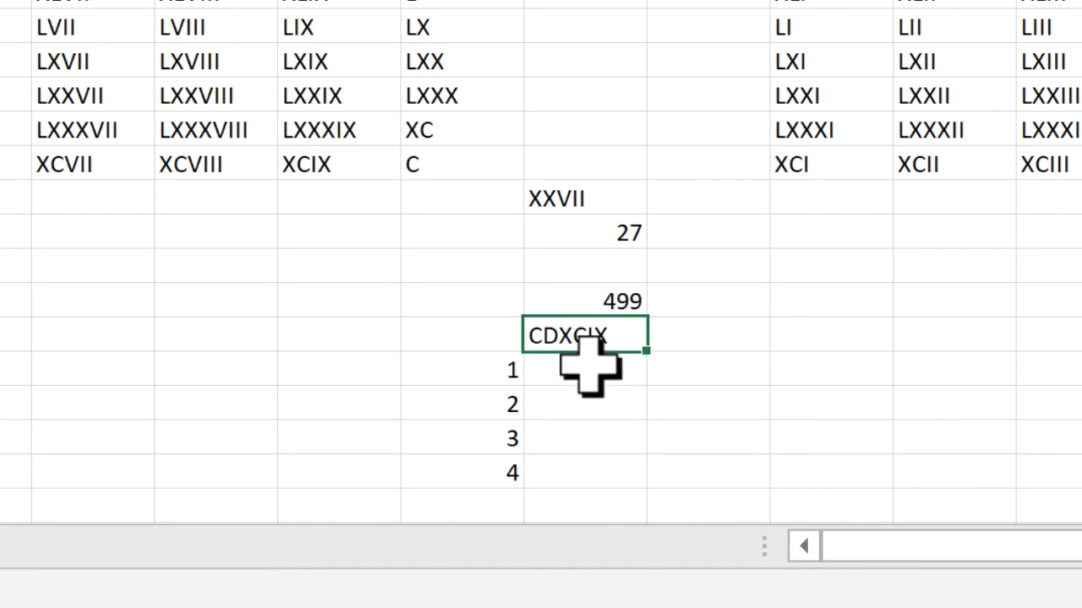
pyautogui.click(590, 367)
pyautogui.write('=ro')
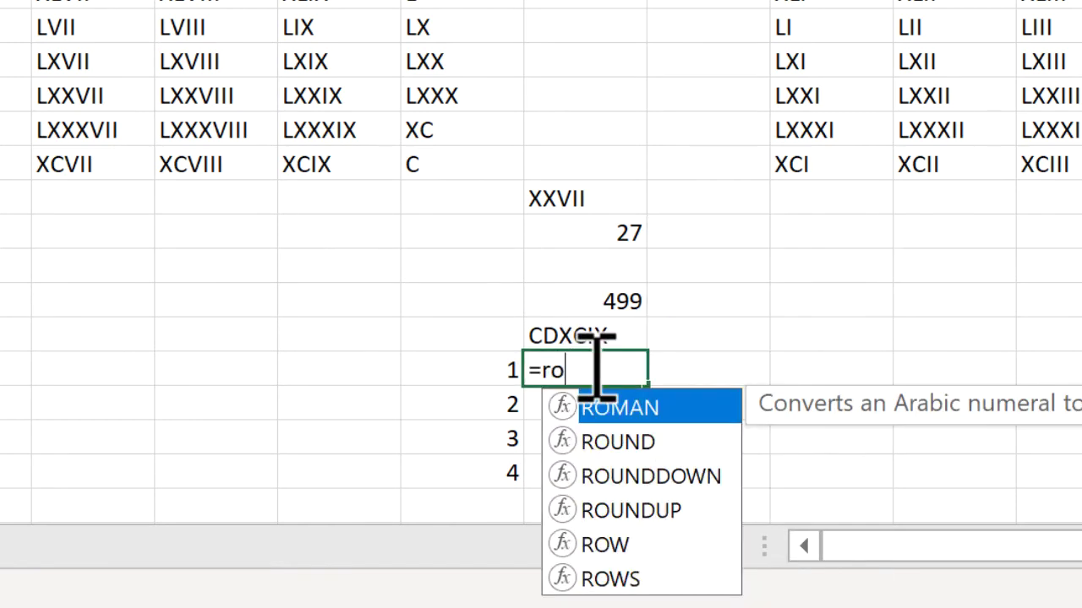
pyautogui.press('Tab')
pyautogui.click(602, 296)
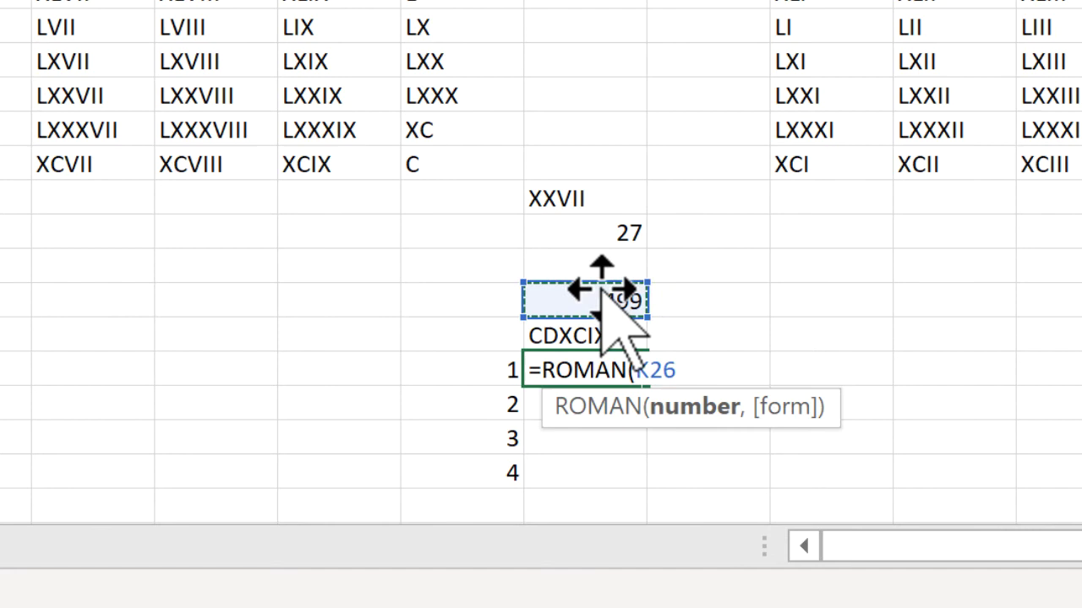
pyautogui.write(',')
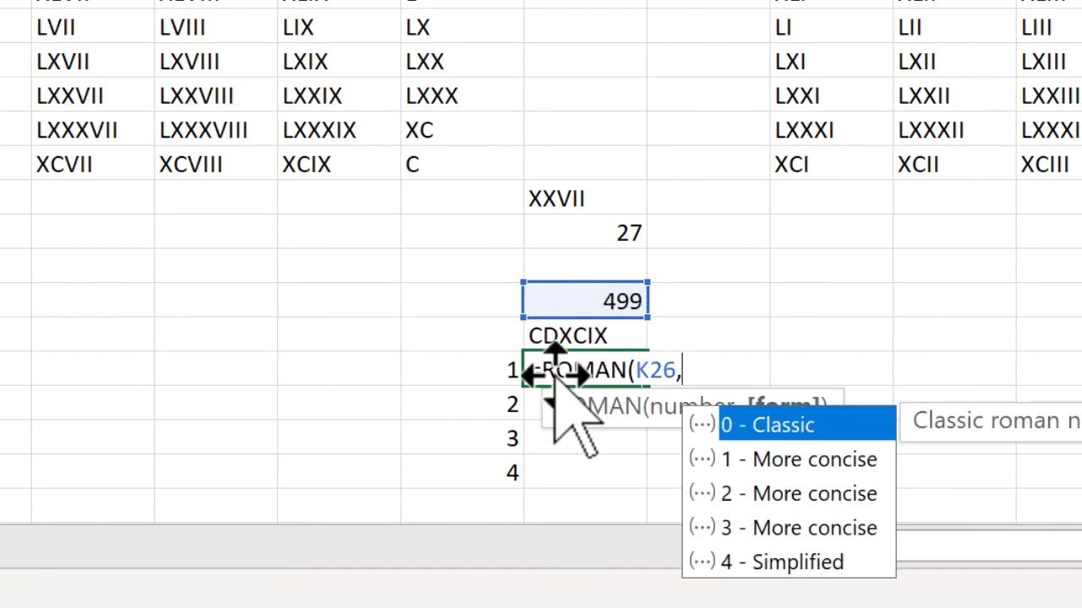
pyautogui.click(483, 376)
pyautogui.click(658, 369)
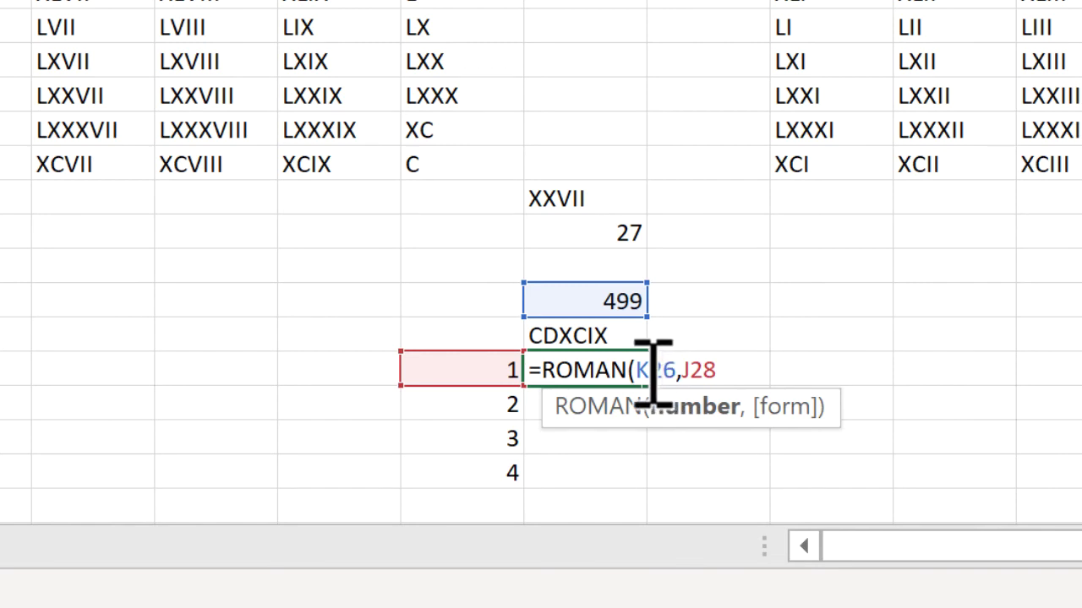
pyautogui.press('F4')
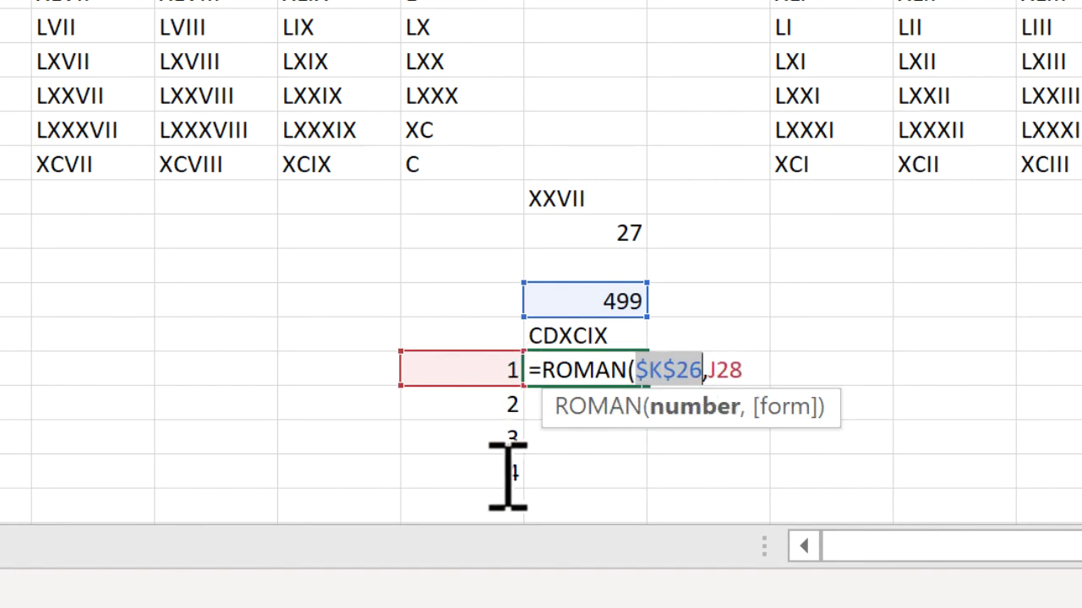
pyautogui.press('Return')
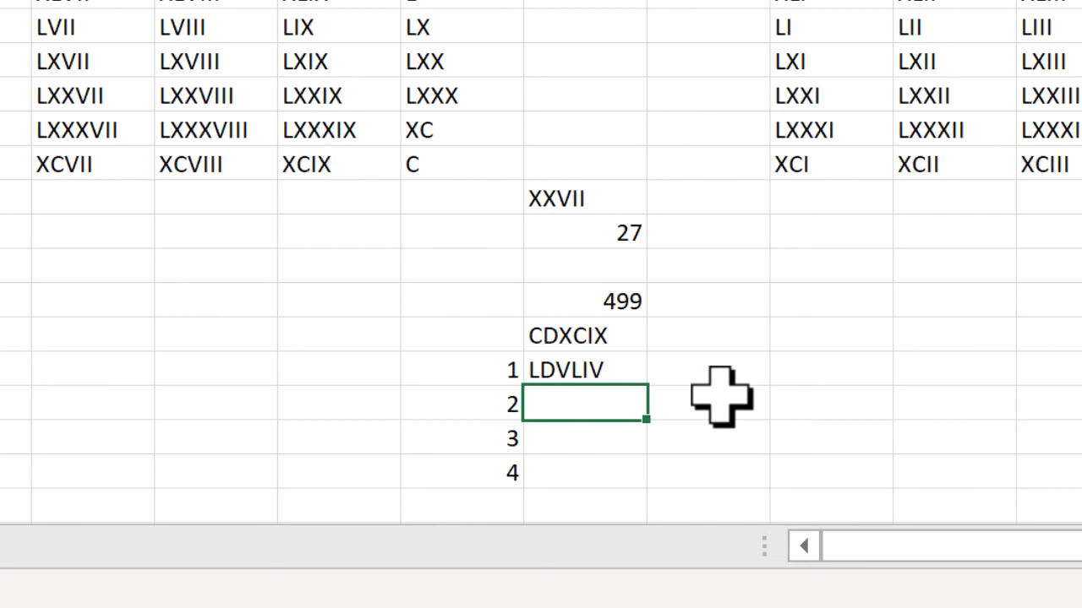
pyautogui.click(610, 369)
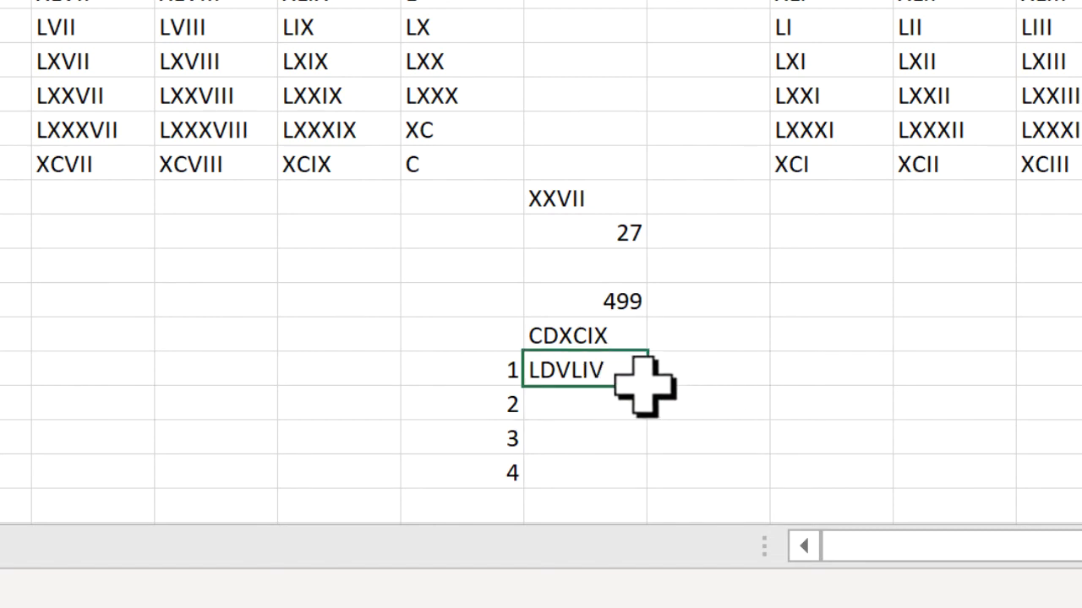
# Fill K28's formula down to K31 (XDIX, VDIV, ID) and add form 0 in J32 for CDXCIX
pyautogui.moveTo(648, 387); pyautogui.dragTo(643, 488)
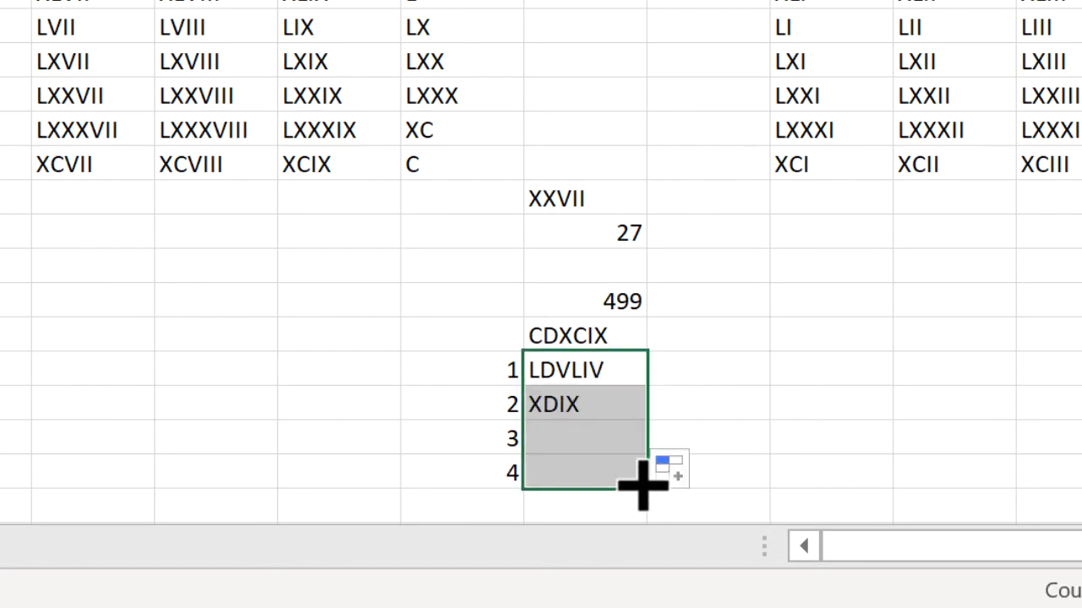
pyautogui.click(461, 507)
pyautogui.write('0')
pyautogui.press('Return')
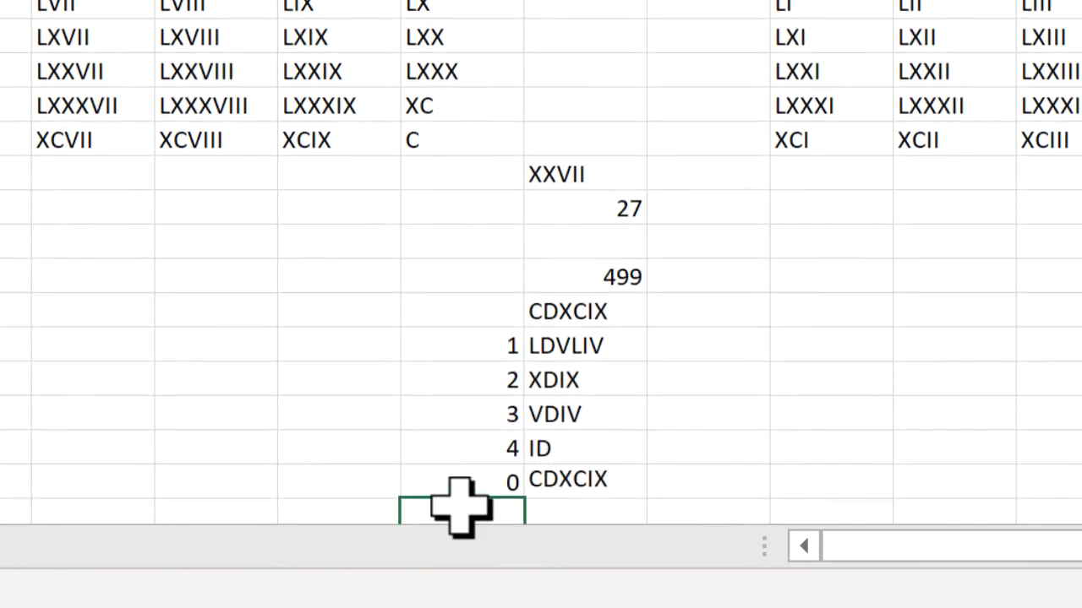
pyautogui.click(605, 439)
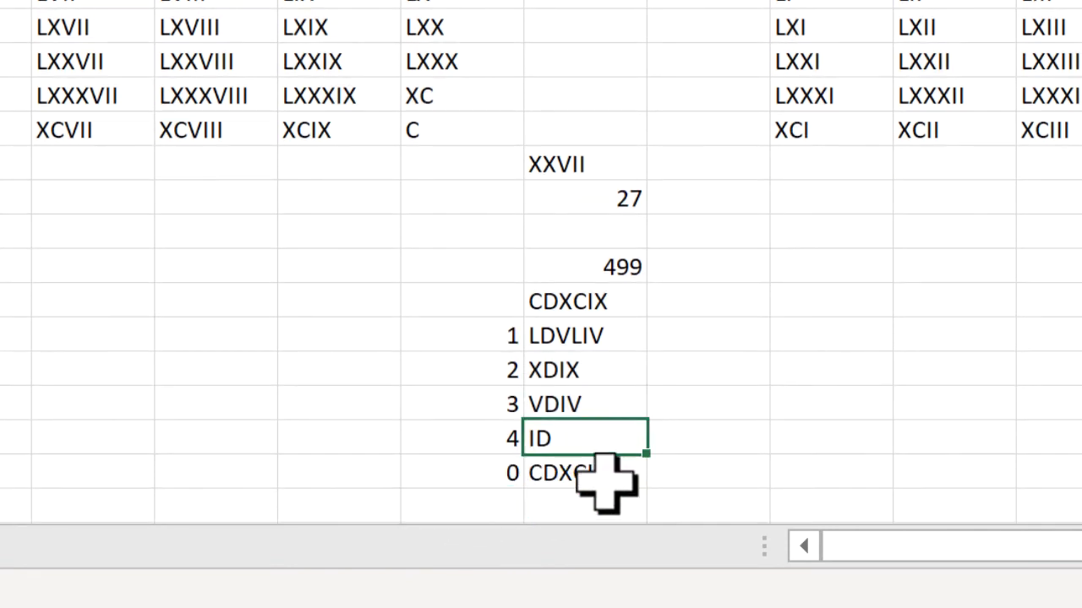
pyautogui.click(607, 479)
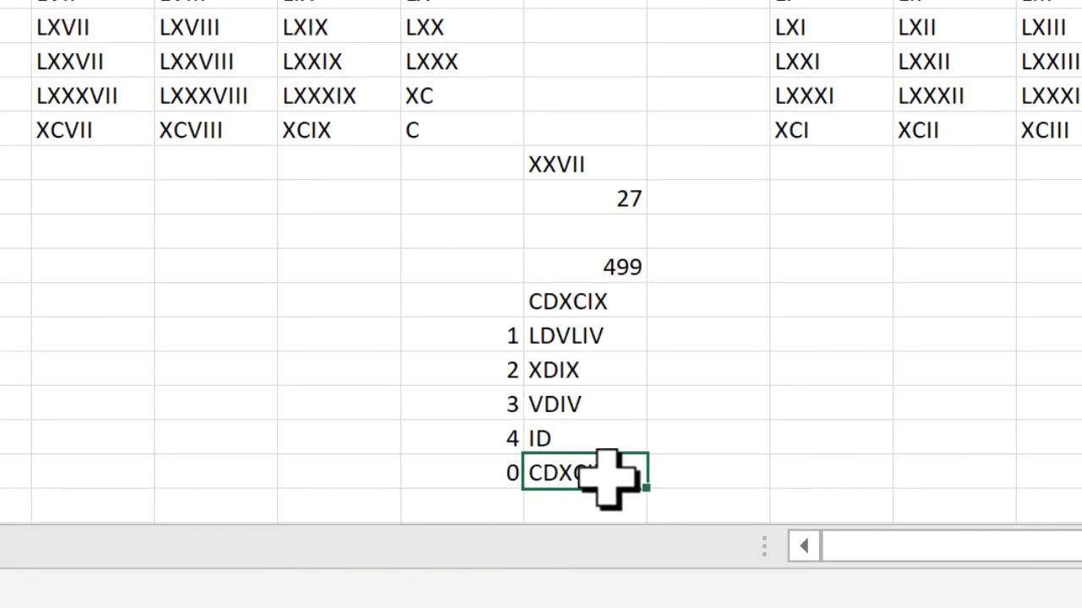
# Enter =ROMAN(K26) in M27 with no form argument, returning CDXCIX
pyautogui.click(830, 297)
pyautogui.write('=ROMAN(')
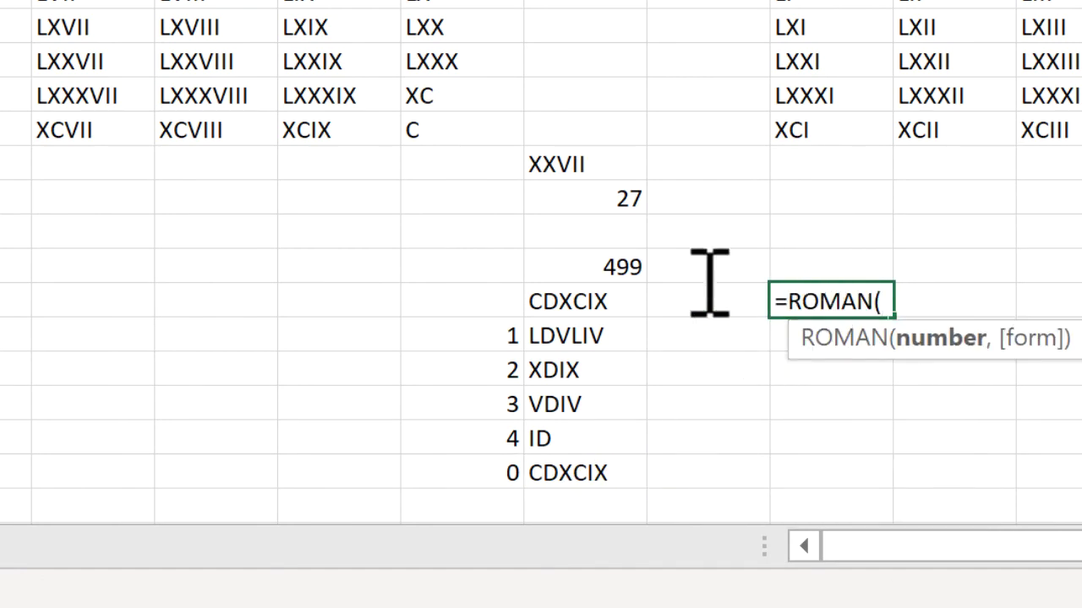
pyautogui.click(587, 267)
pyautogui.press('Return')
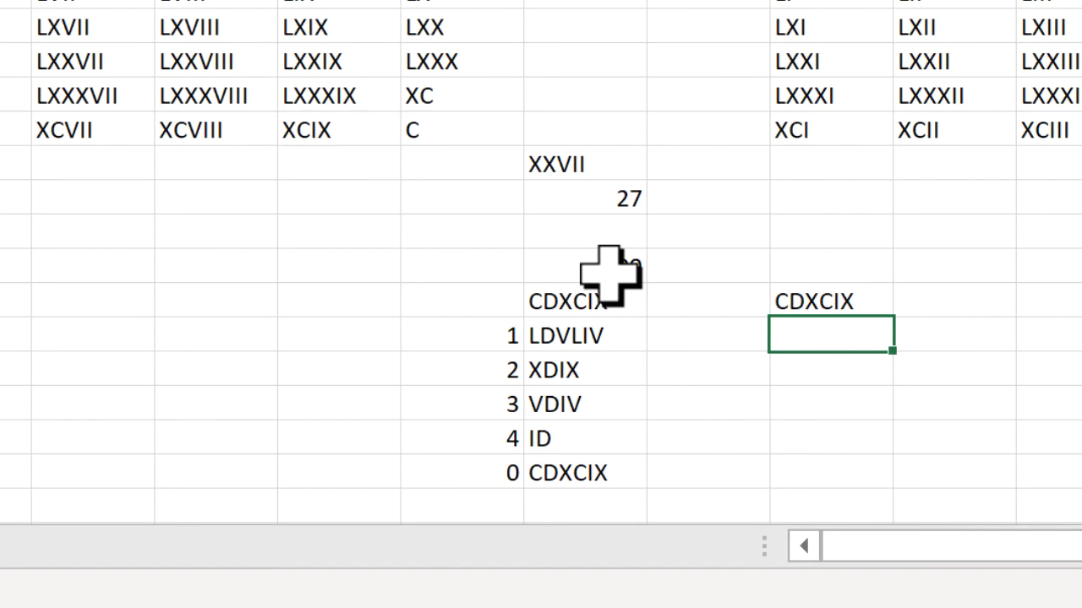